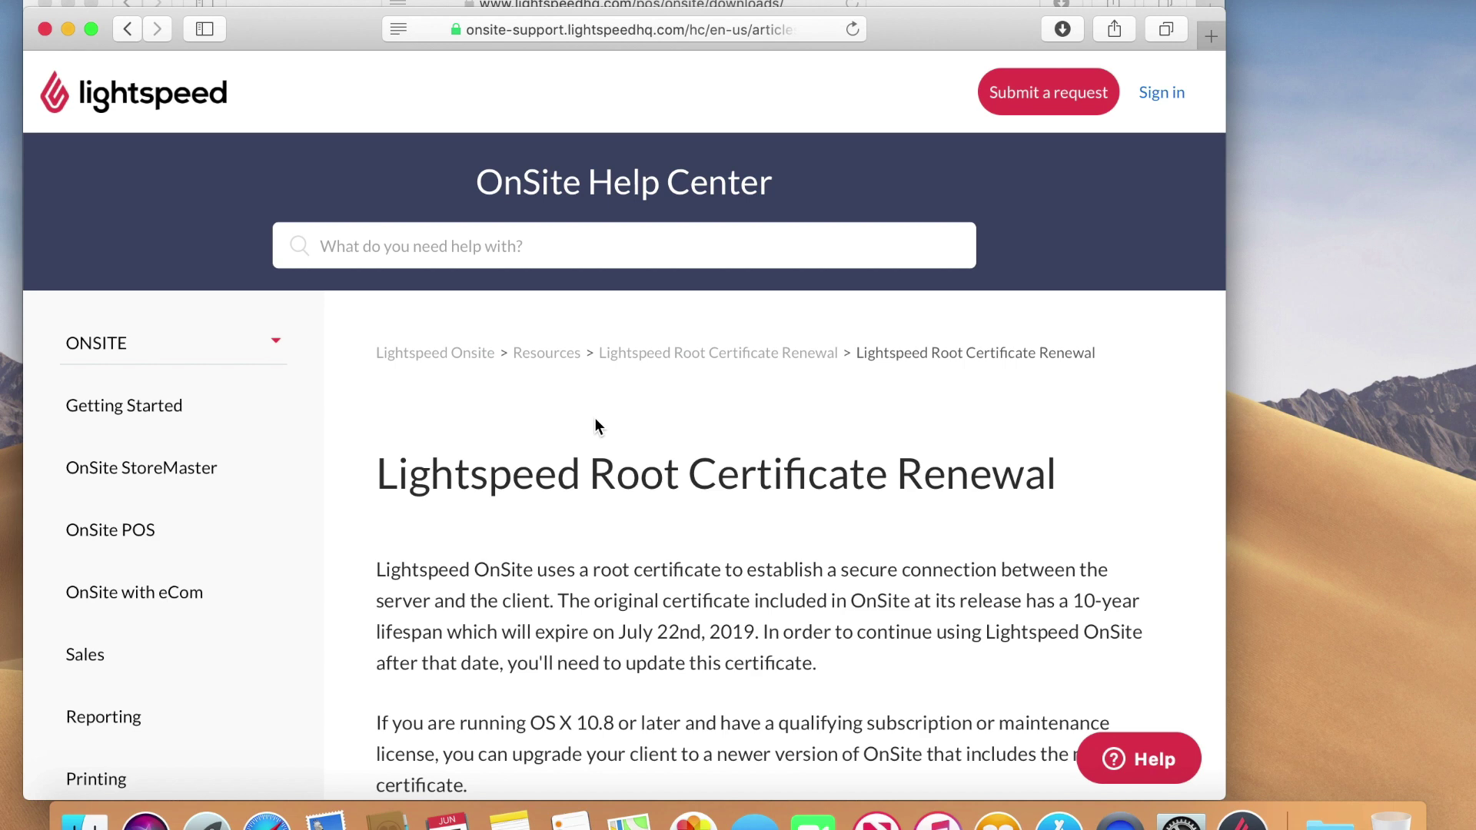
- Read the Certificate Updater section of the Root Certificate Renewal article, then minimize the article
left_click(69, 29)
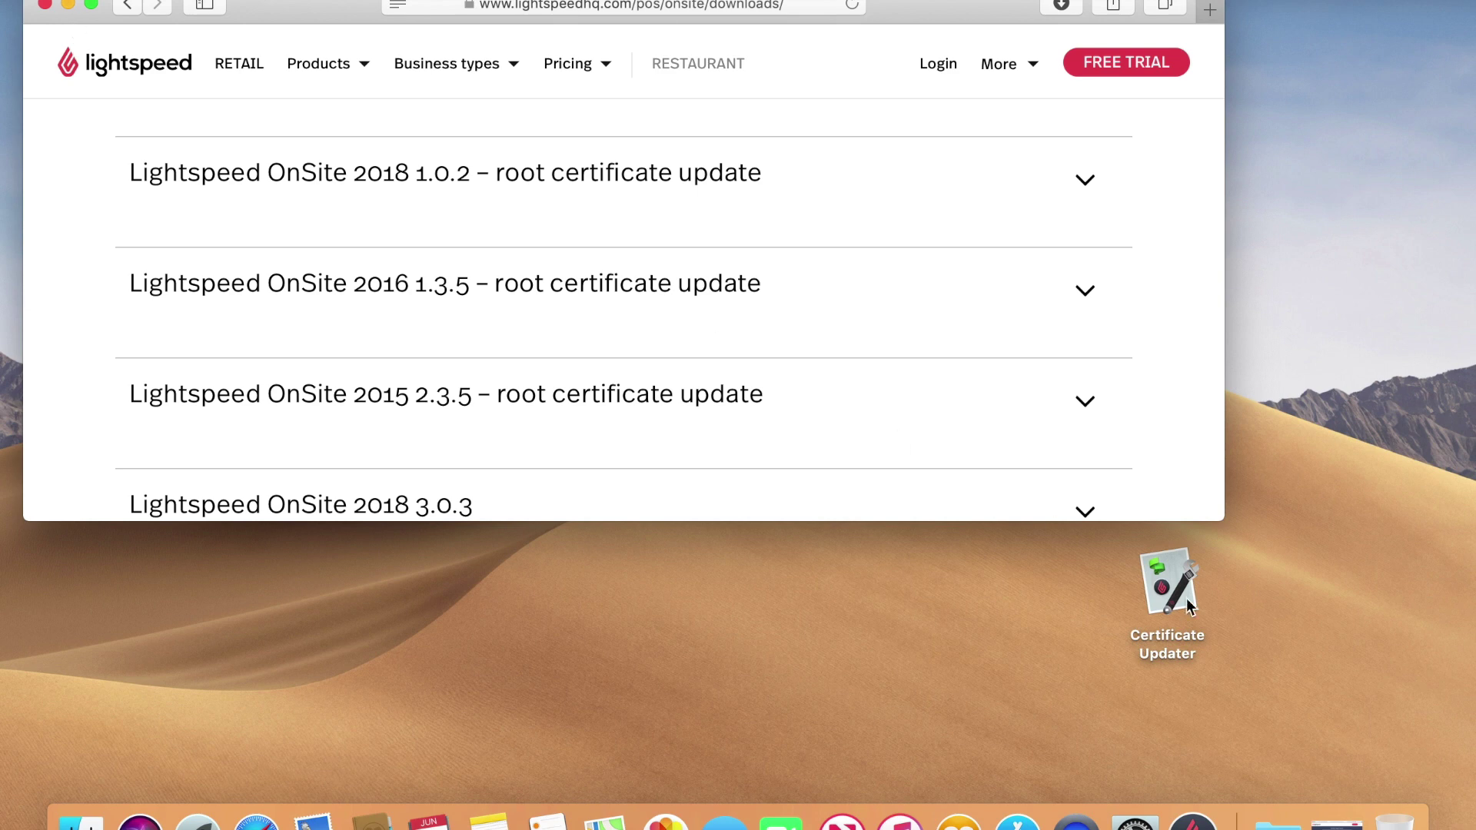
left_click(1339, 820)
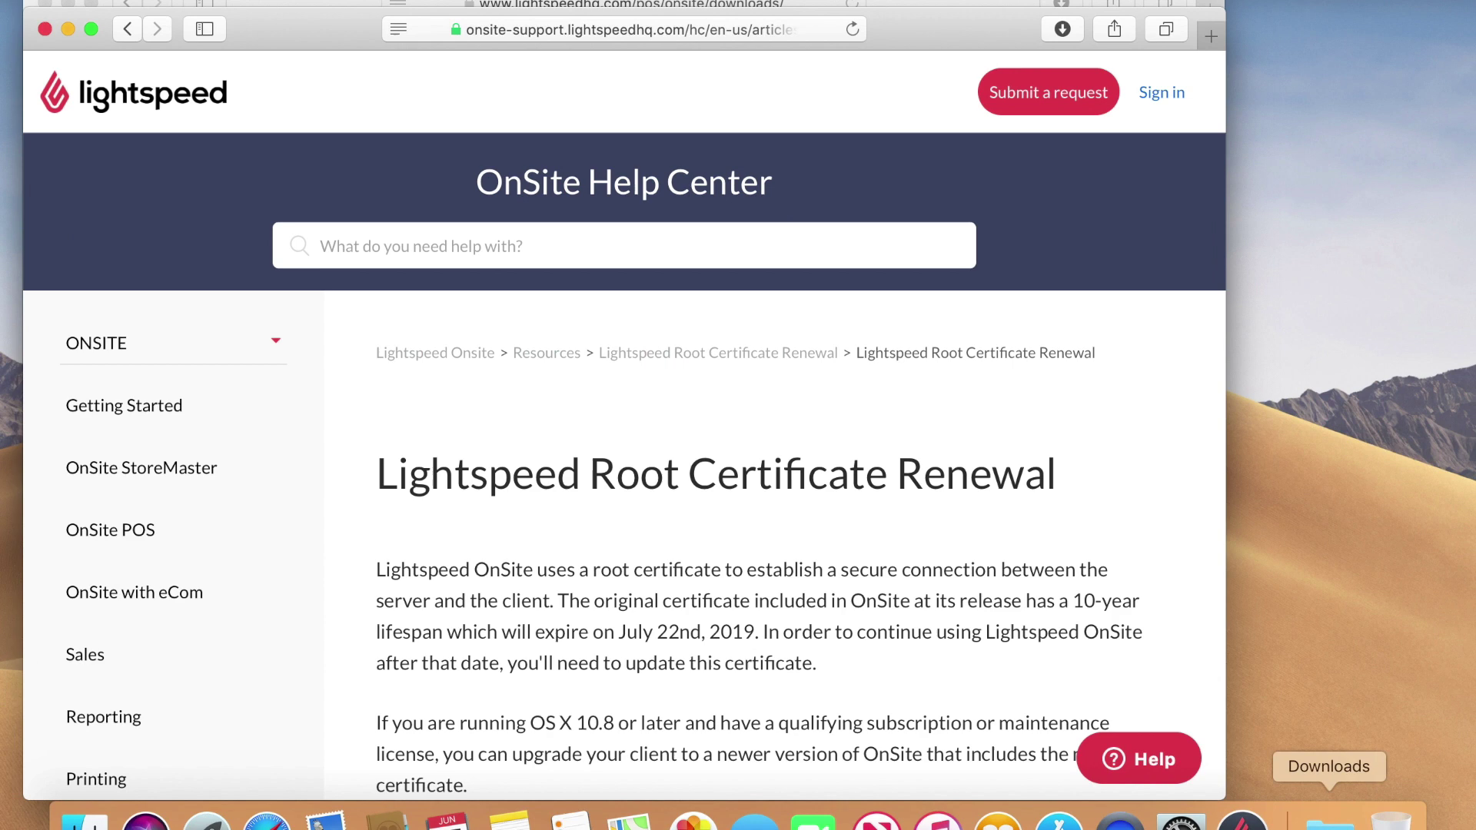
scroll(940, 560, "down", 10)
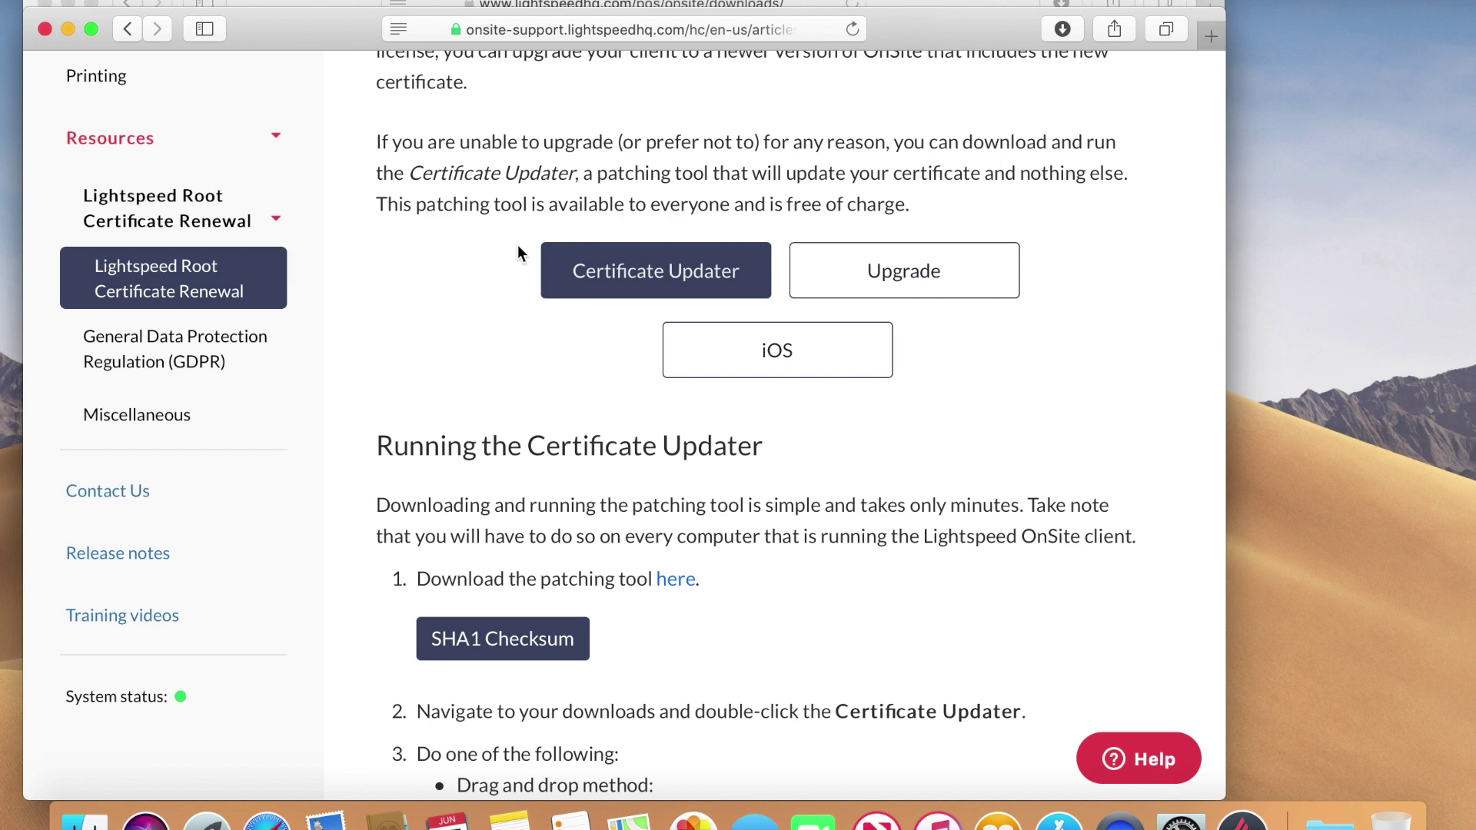
left_click(68, 30)
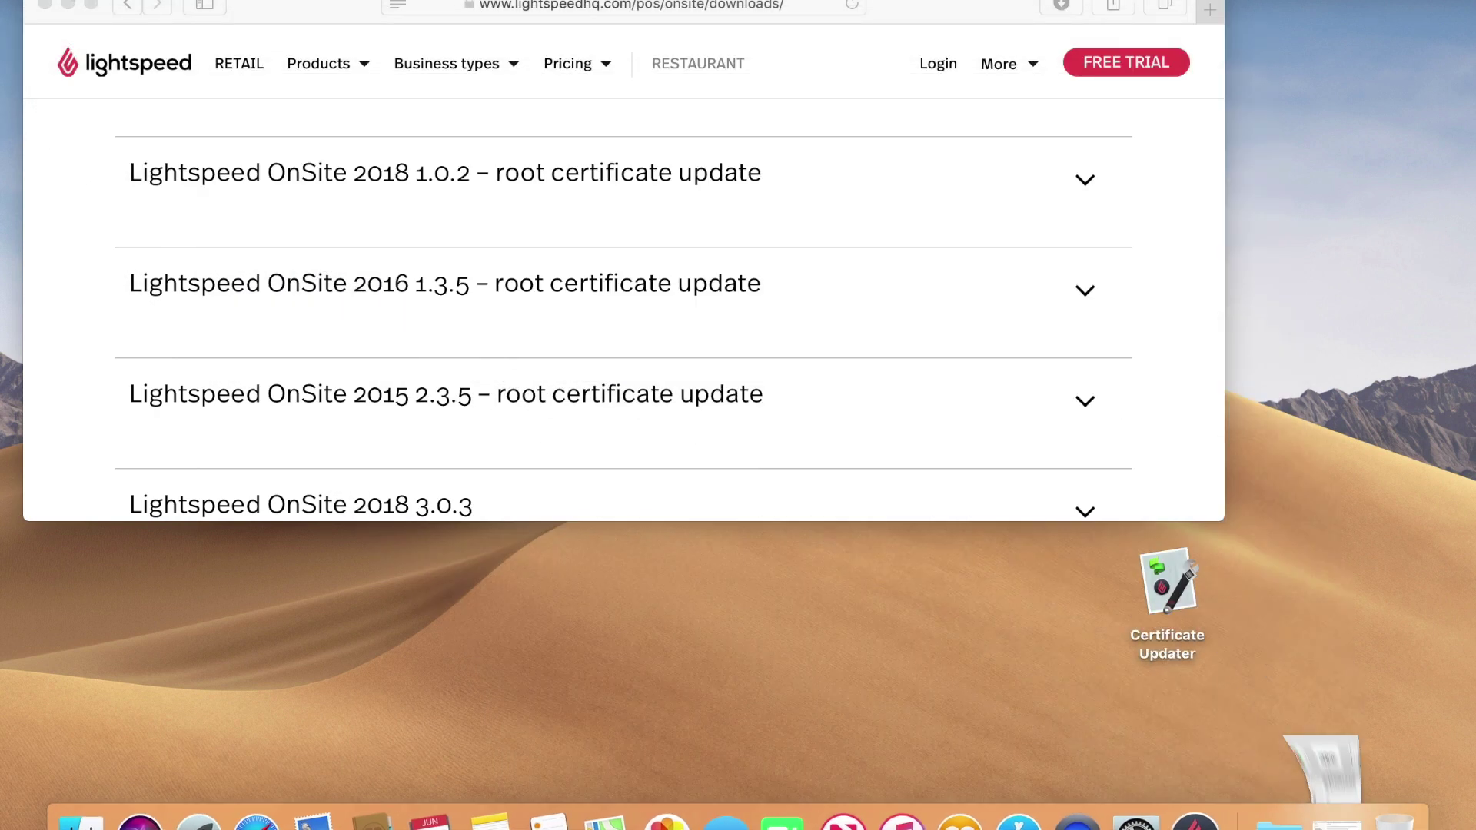
- Minimize Safari and find the Lightspeed app in the Applications folder via Go > Applications
left_click(67, 6)
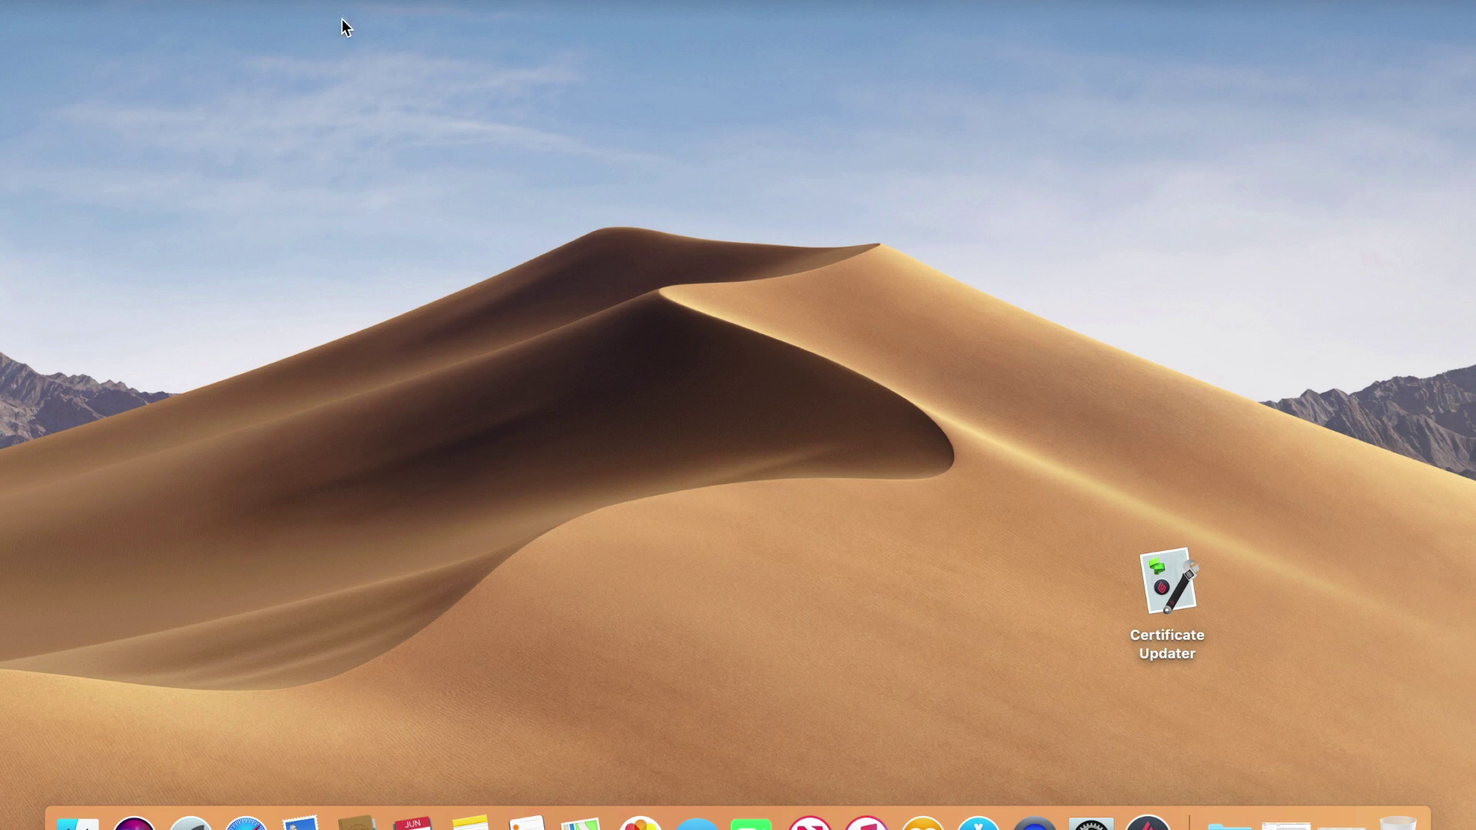
left_click(319, 3)
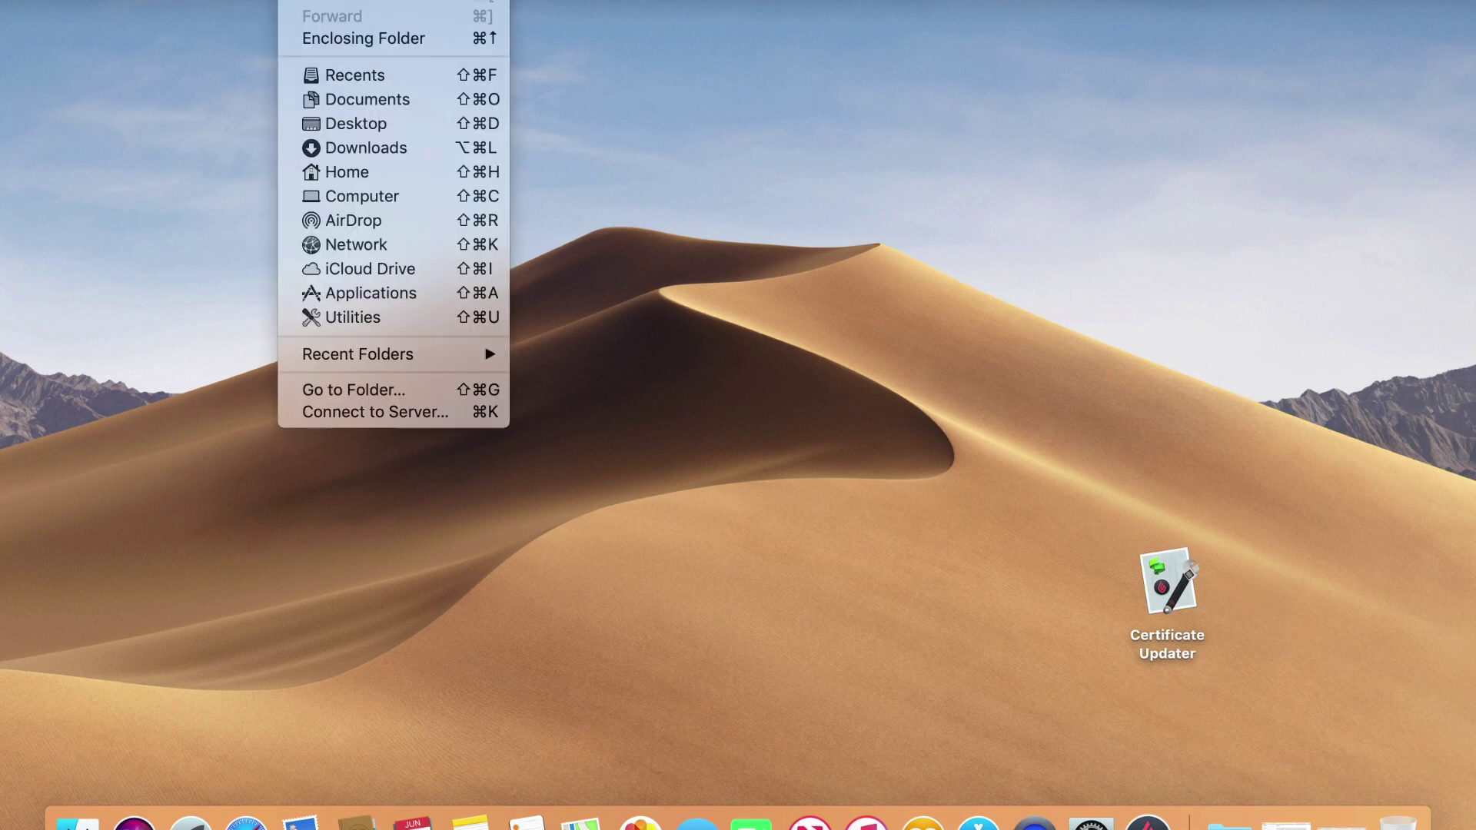
left_click(358, 296)
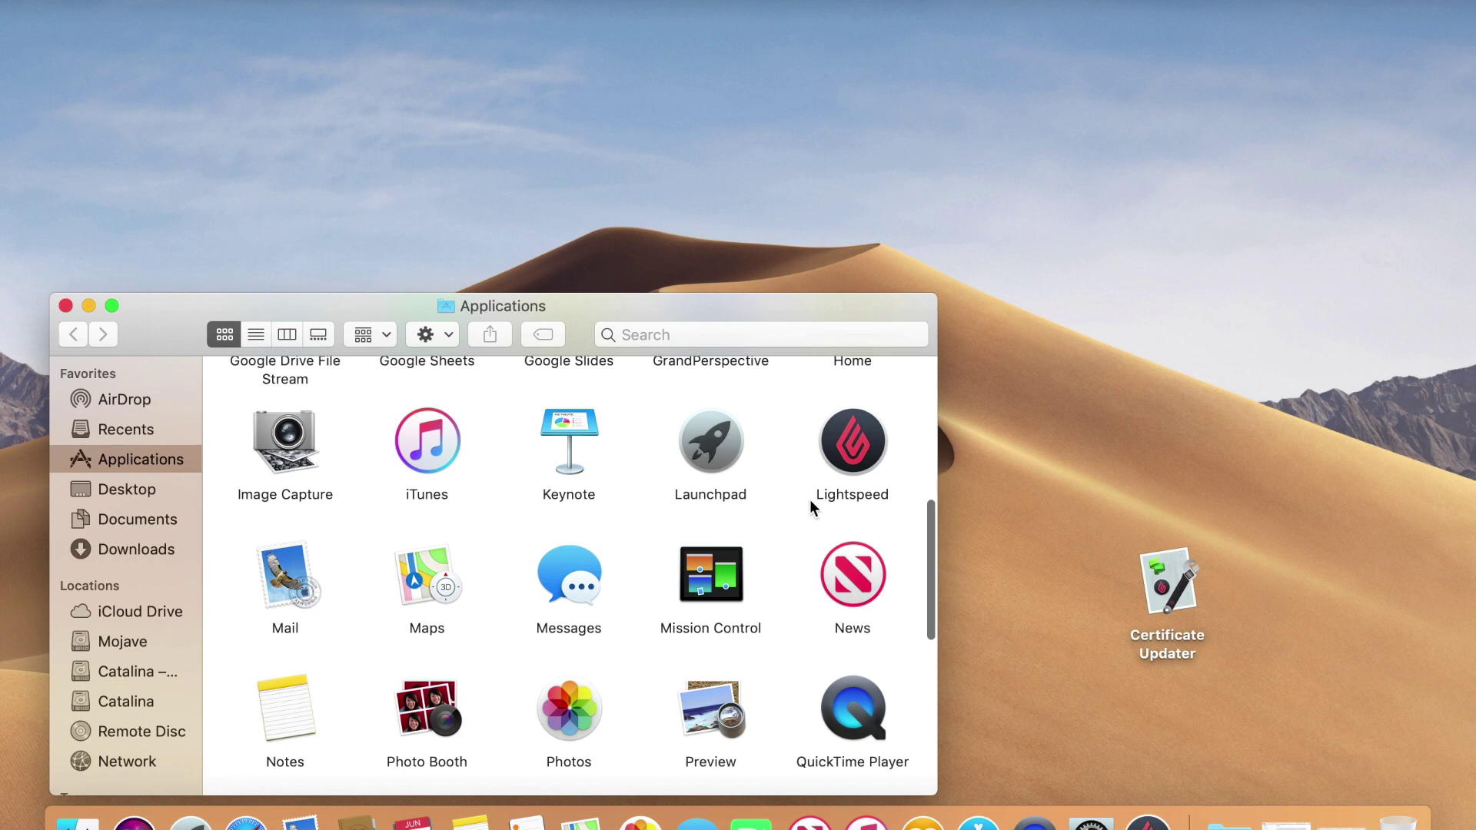
left_click(860, 449)
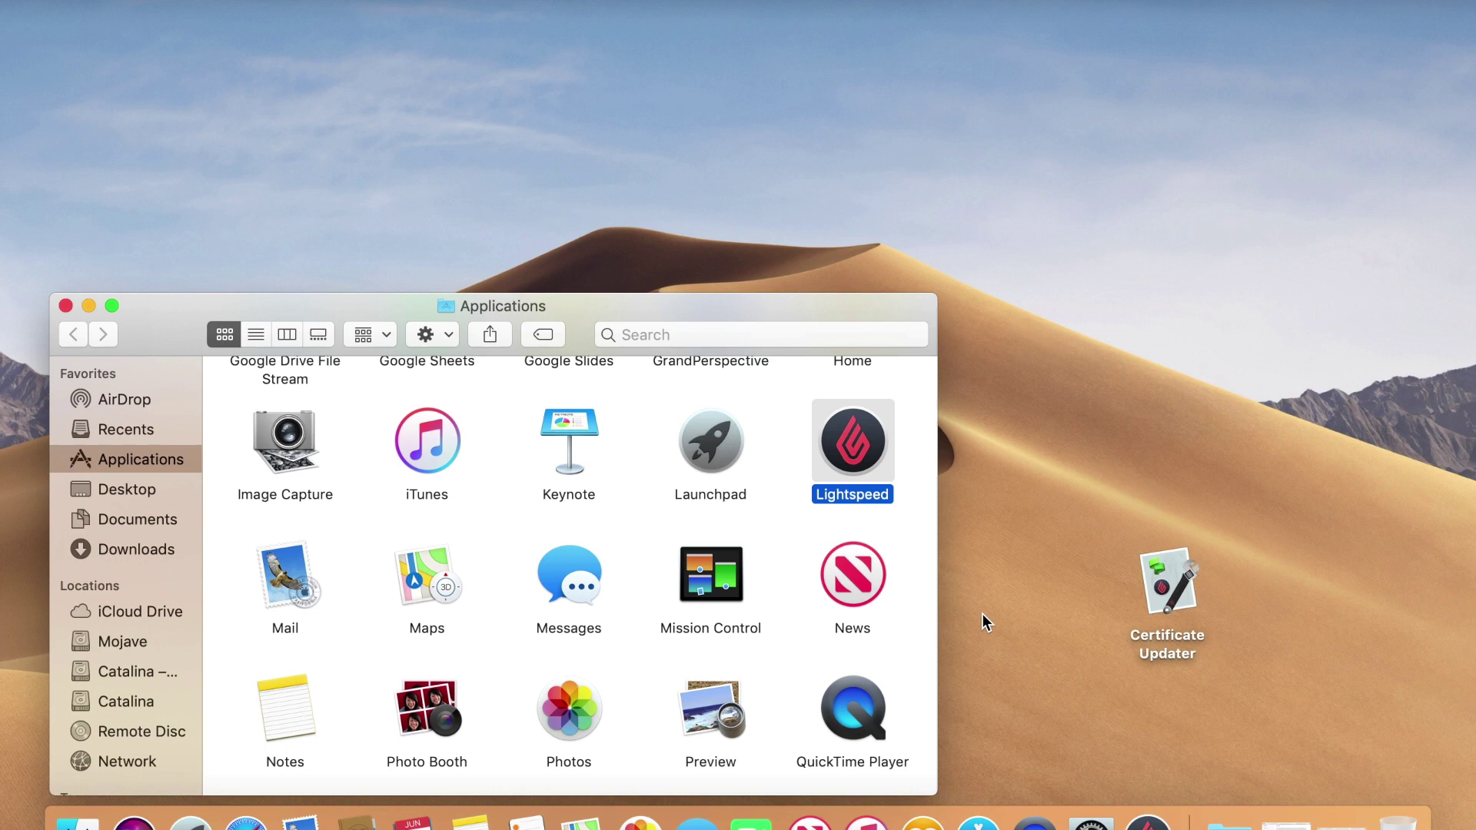
left_click(65, 305)
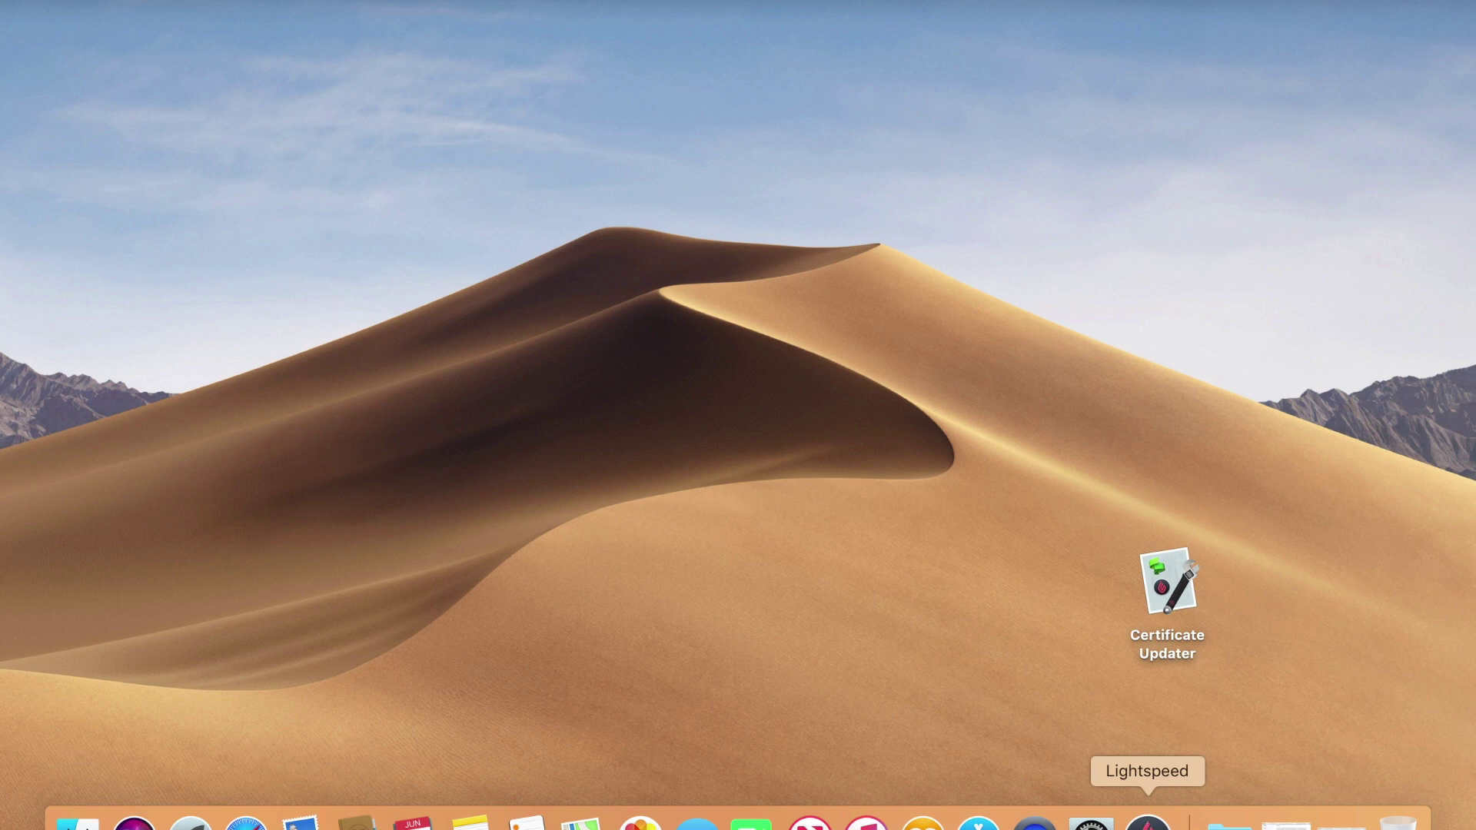
- Reveal Lightspeed in Finder from its Dock Options menu and select Certificate Updater on the desktop
right_click(1148, 821)
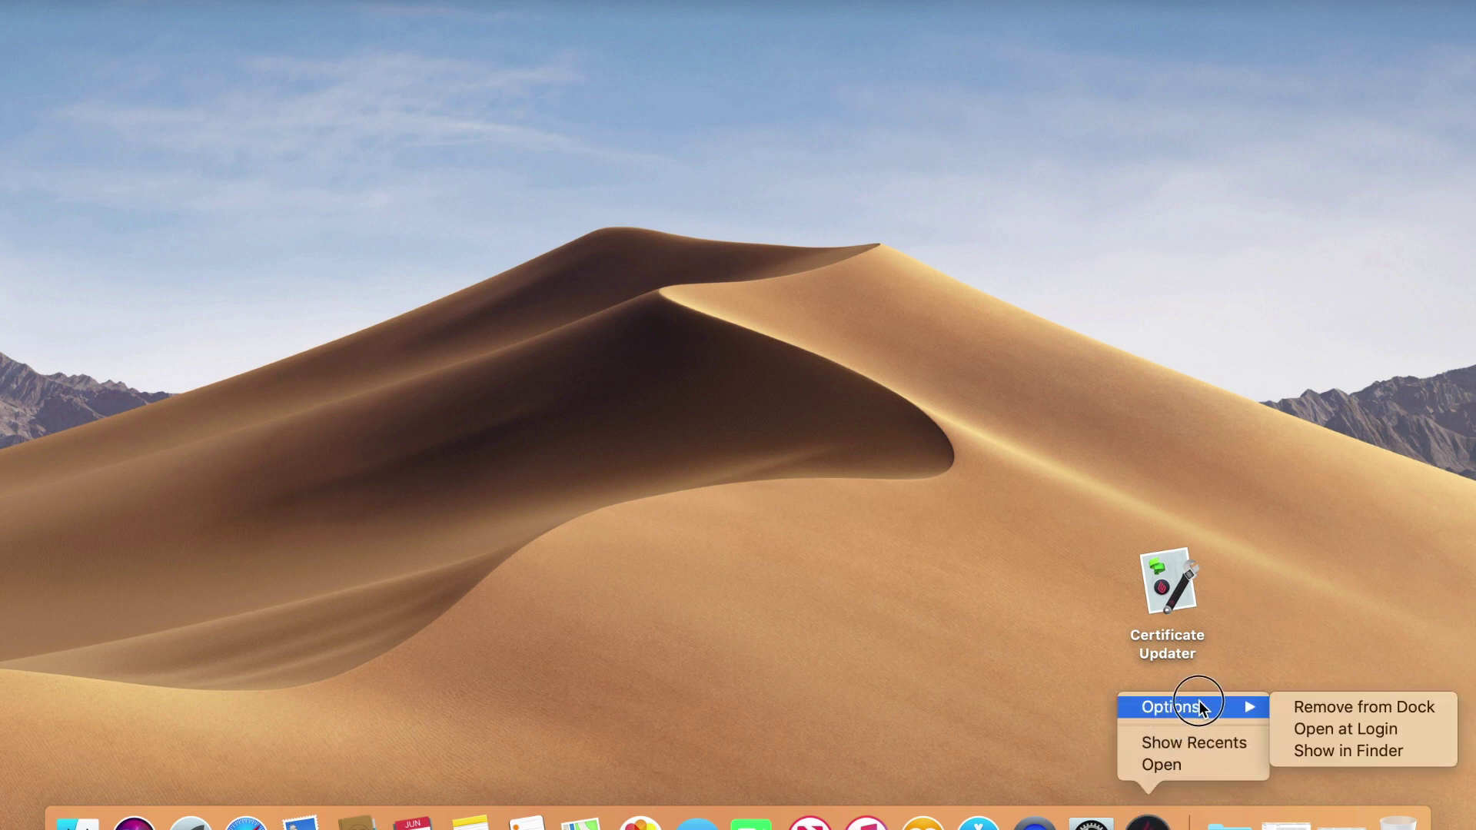
mouse_move(1188, 707)
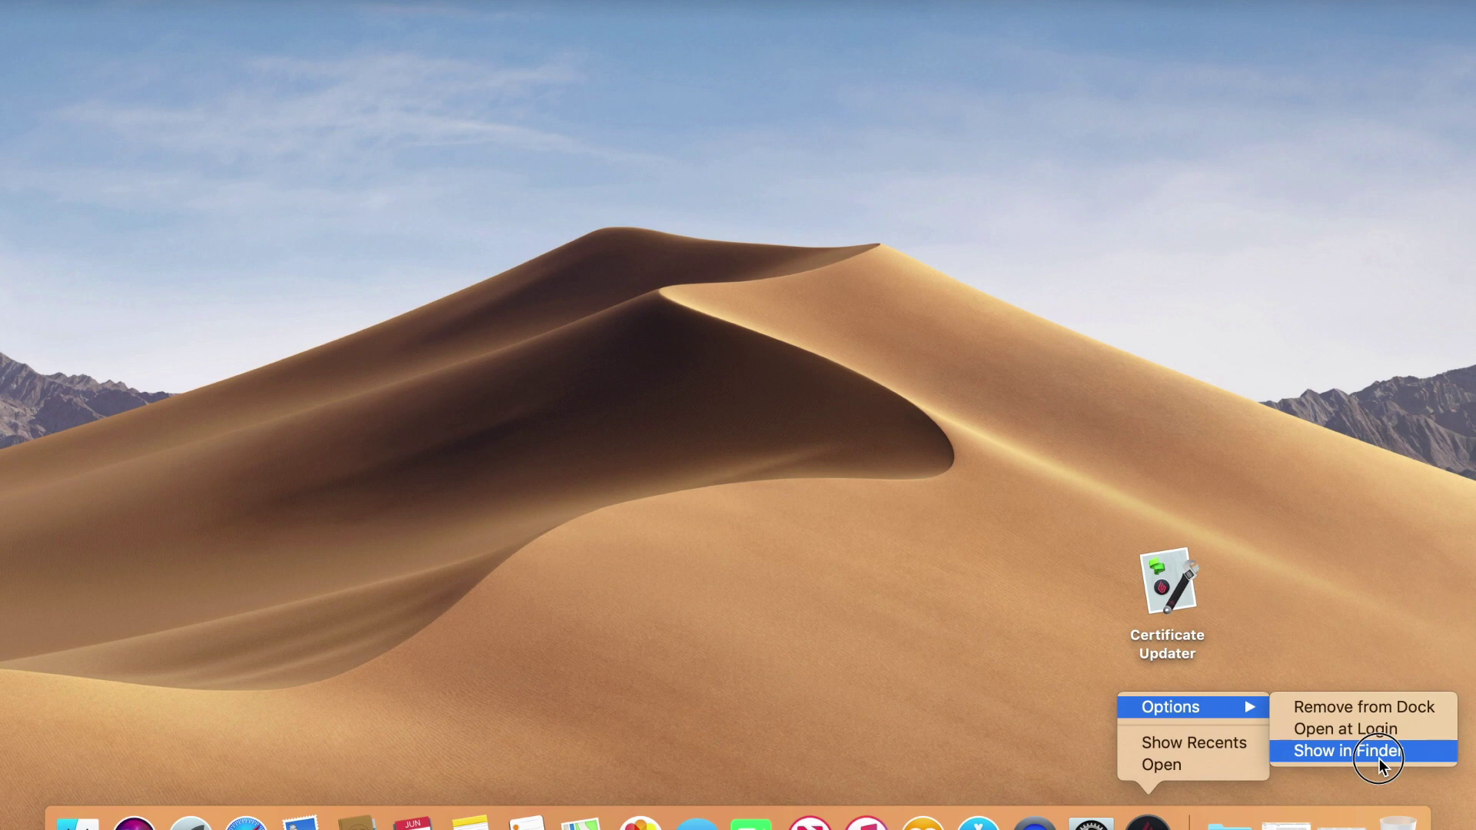
left_click(1379, 759)
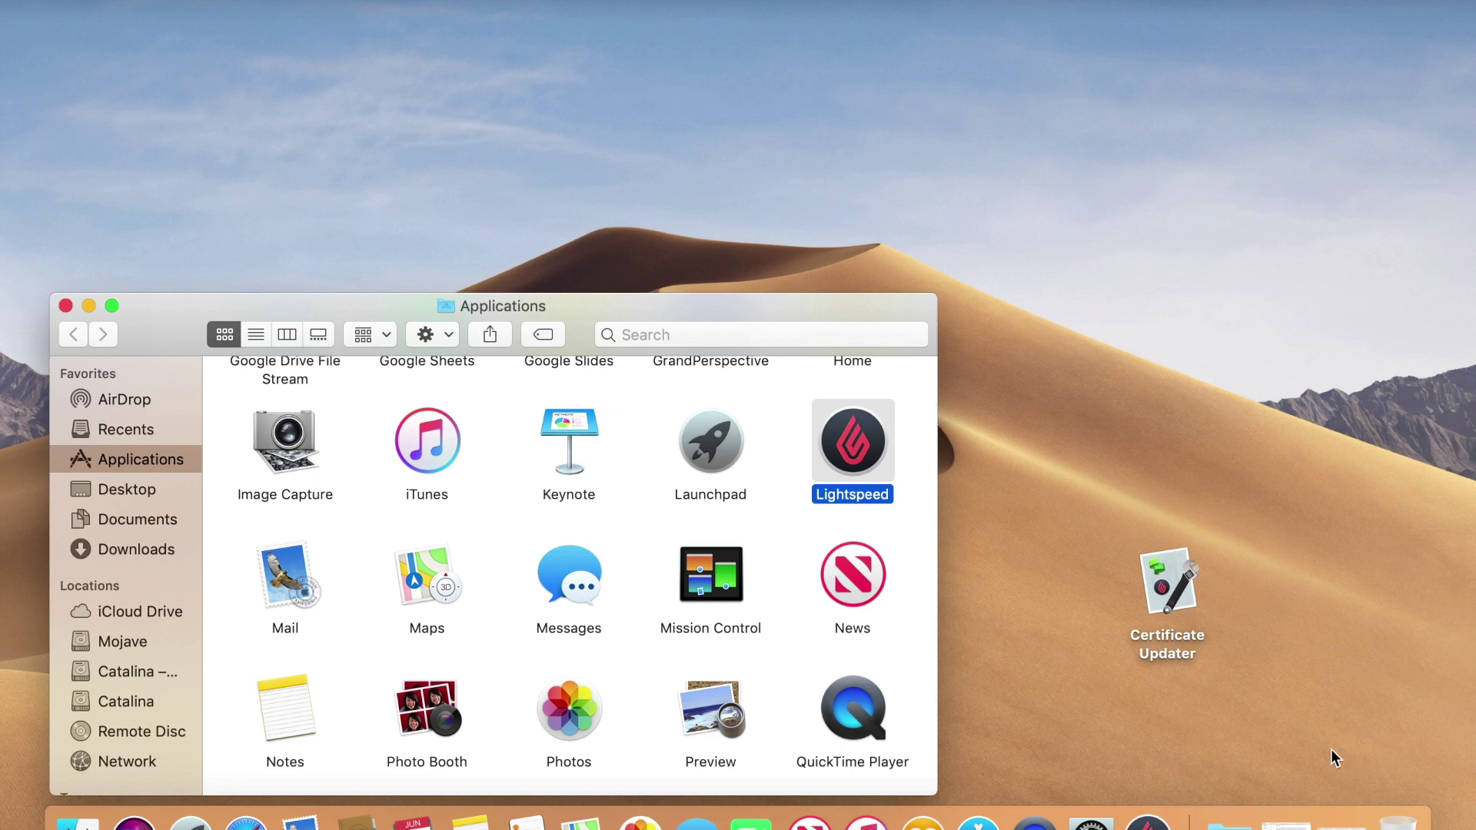
left_click(1170, 600)
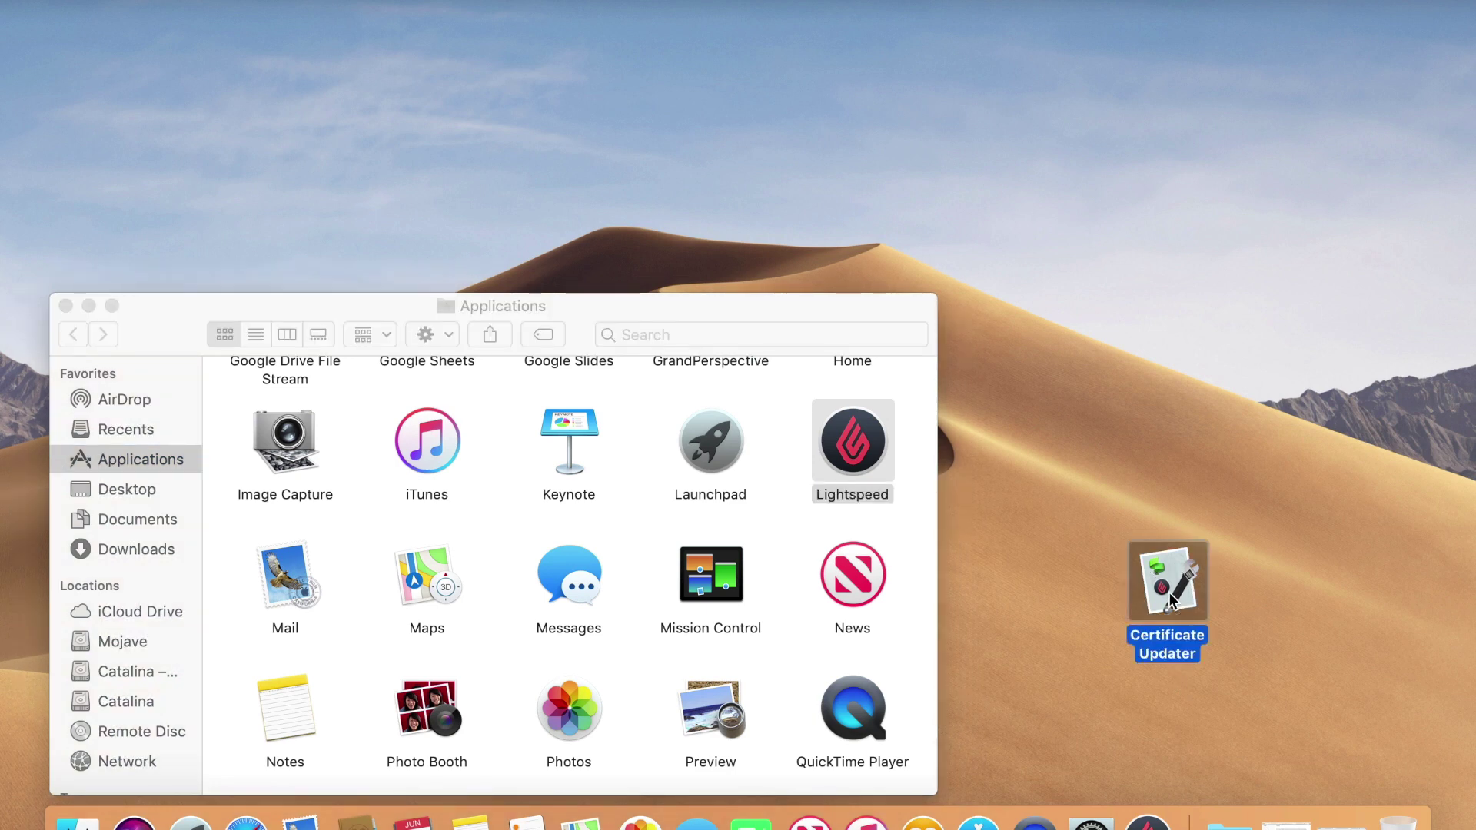
- Launch Certificate Updater, drop the Lightspeed app onto it, and submit the administrator password
double_click(1170, 599)
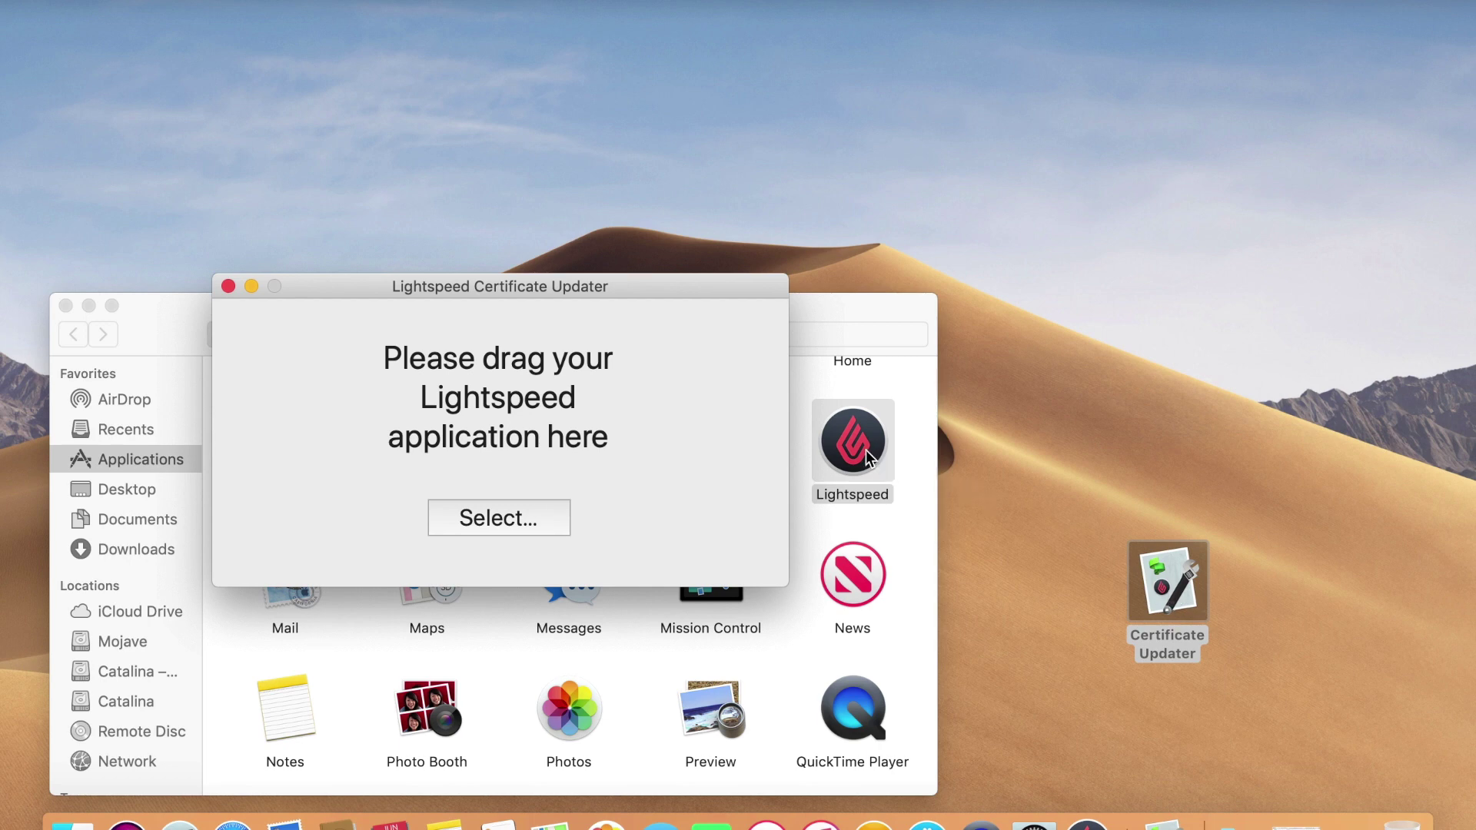
left_click_drag(863, 448, 612, 415)
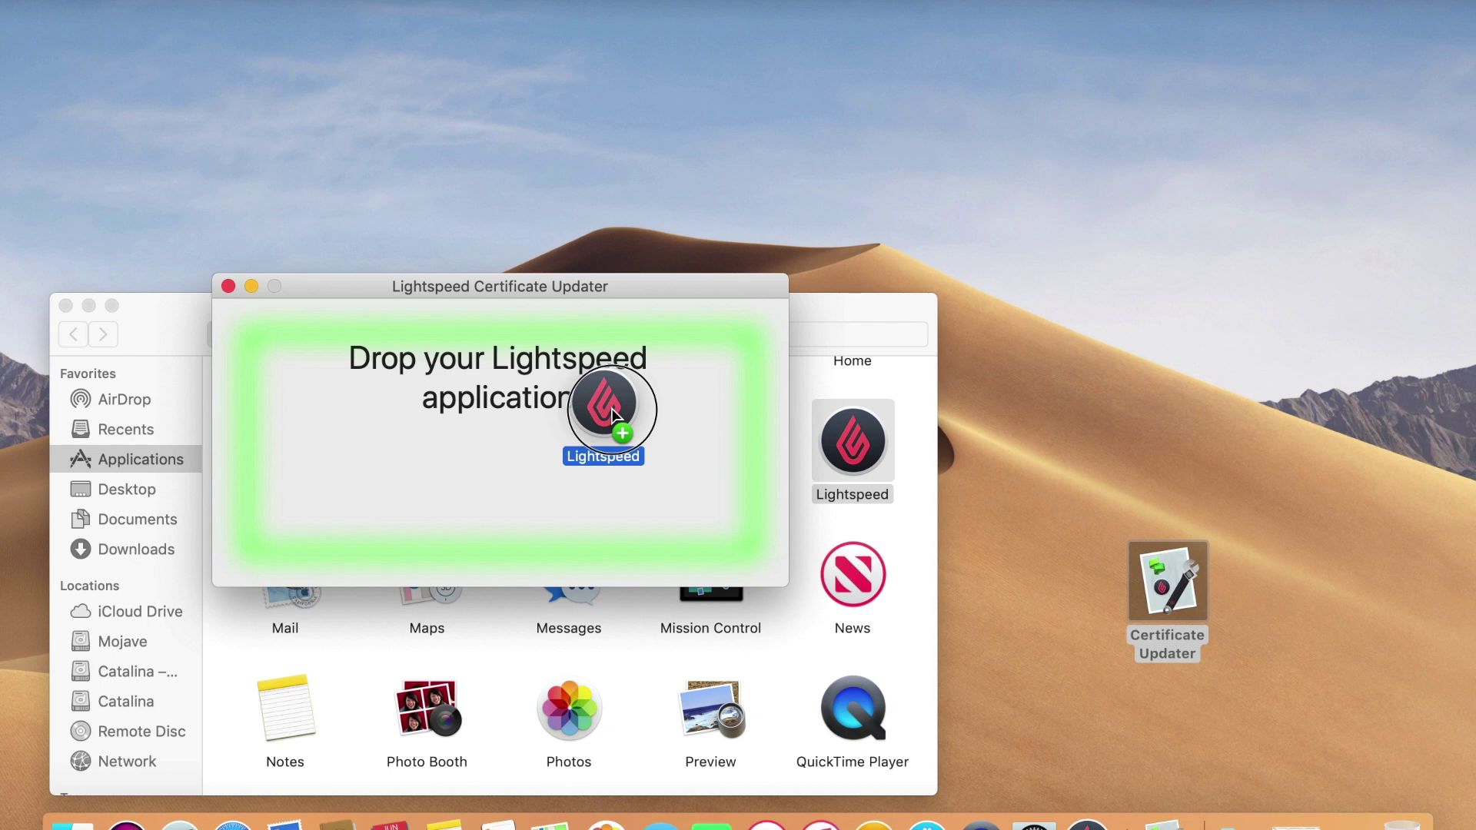
left_click_drag(612, 409, 612, 410)
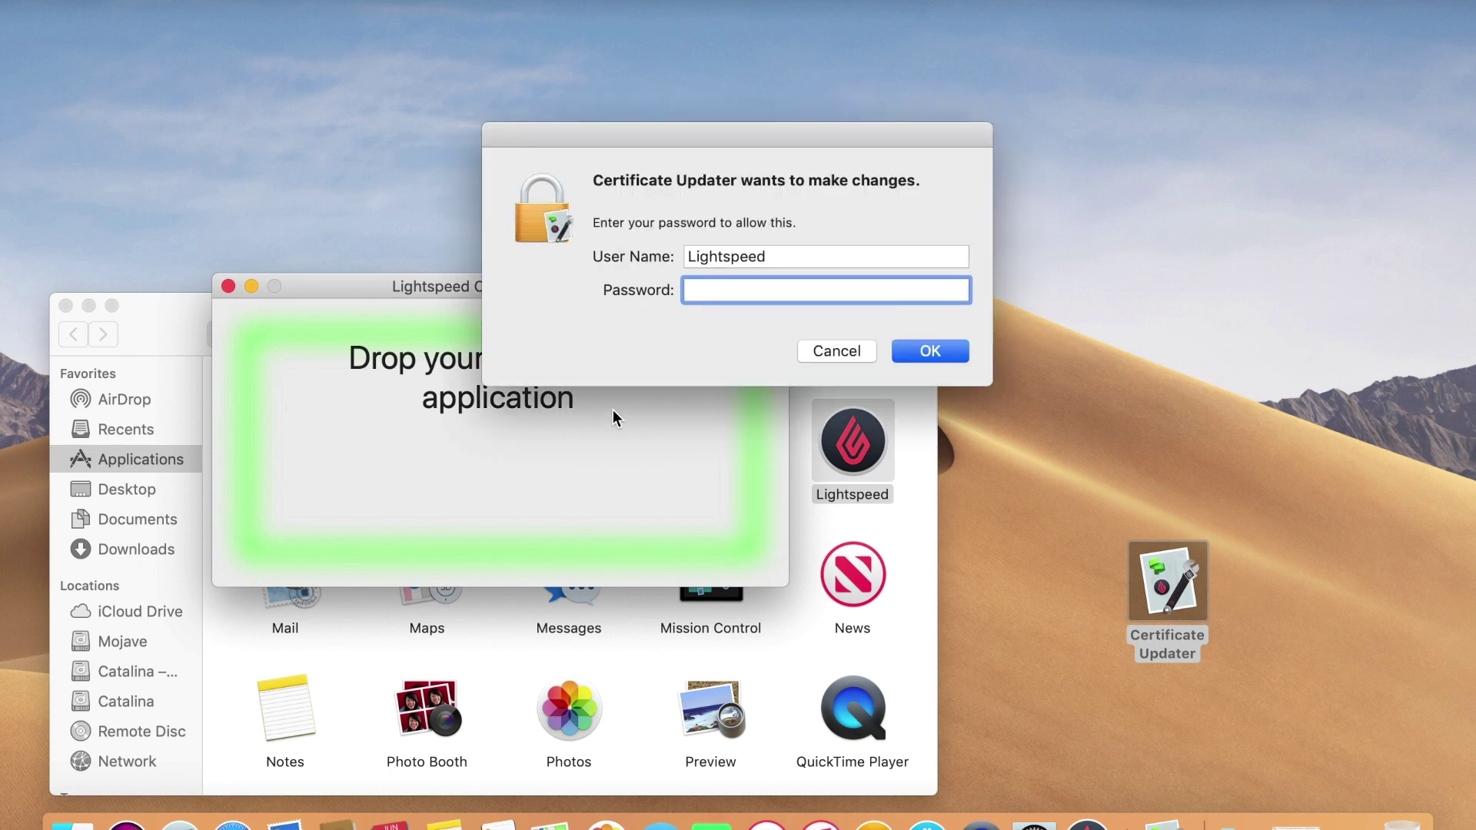
type("••••")
type("•••••")
key("Return")
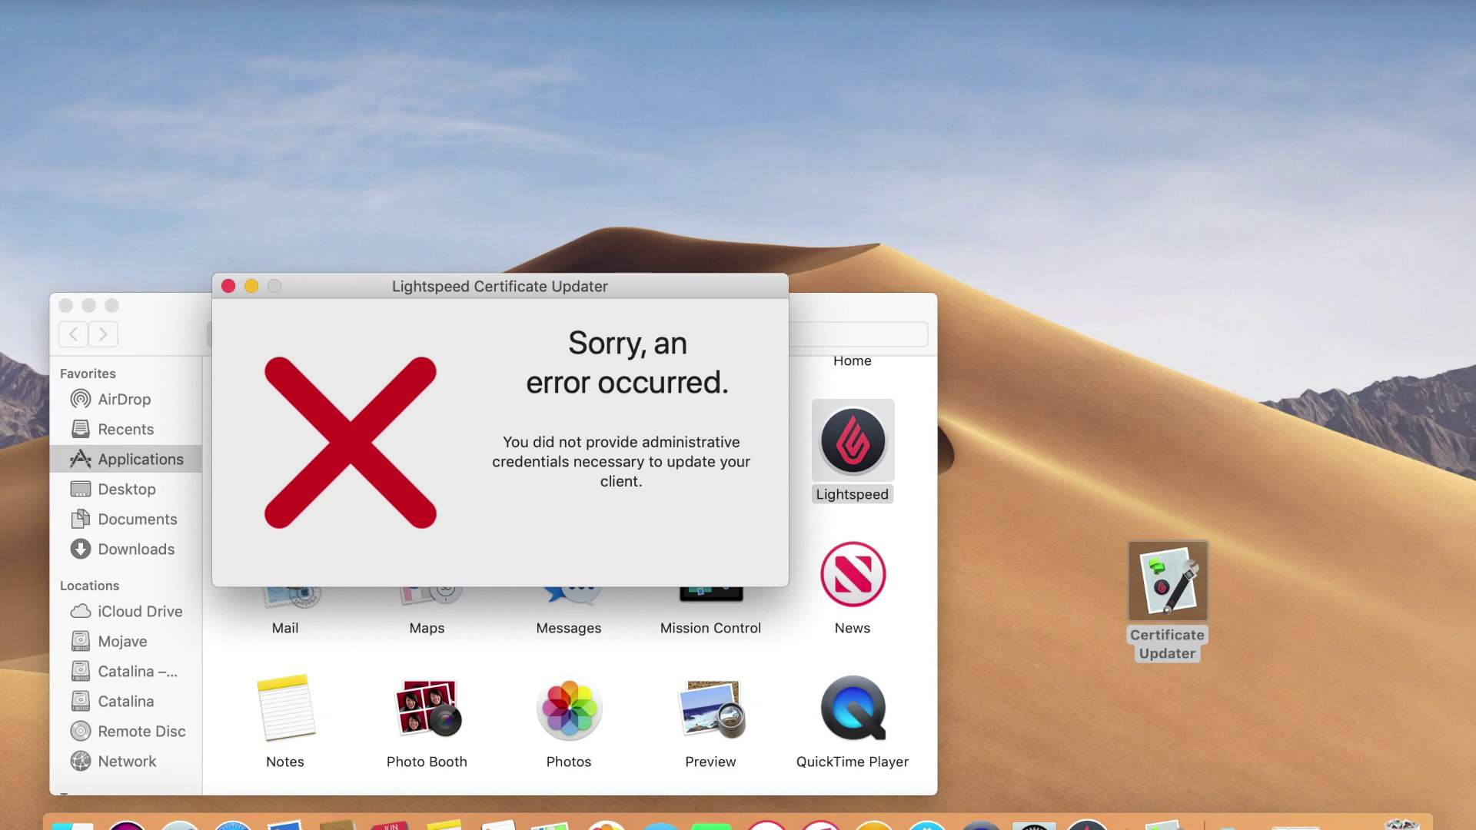
left_click(77, 4)
- Quit Certificate Updater and show the Lightspeed app's package contents
left_click(158, 182)
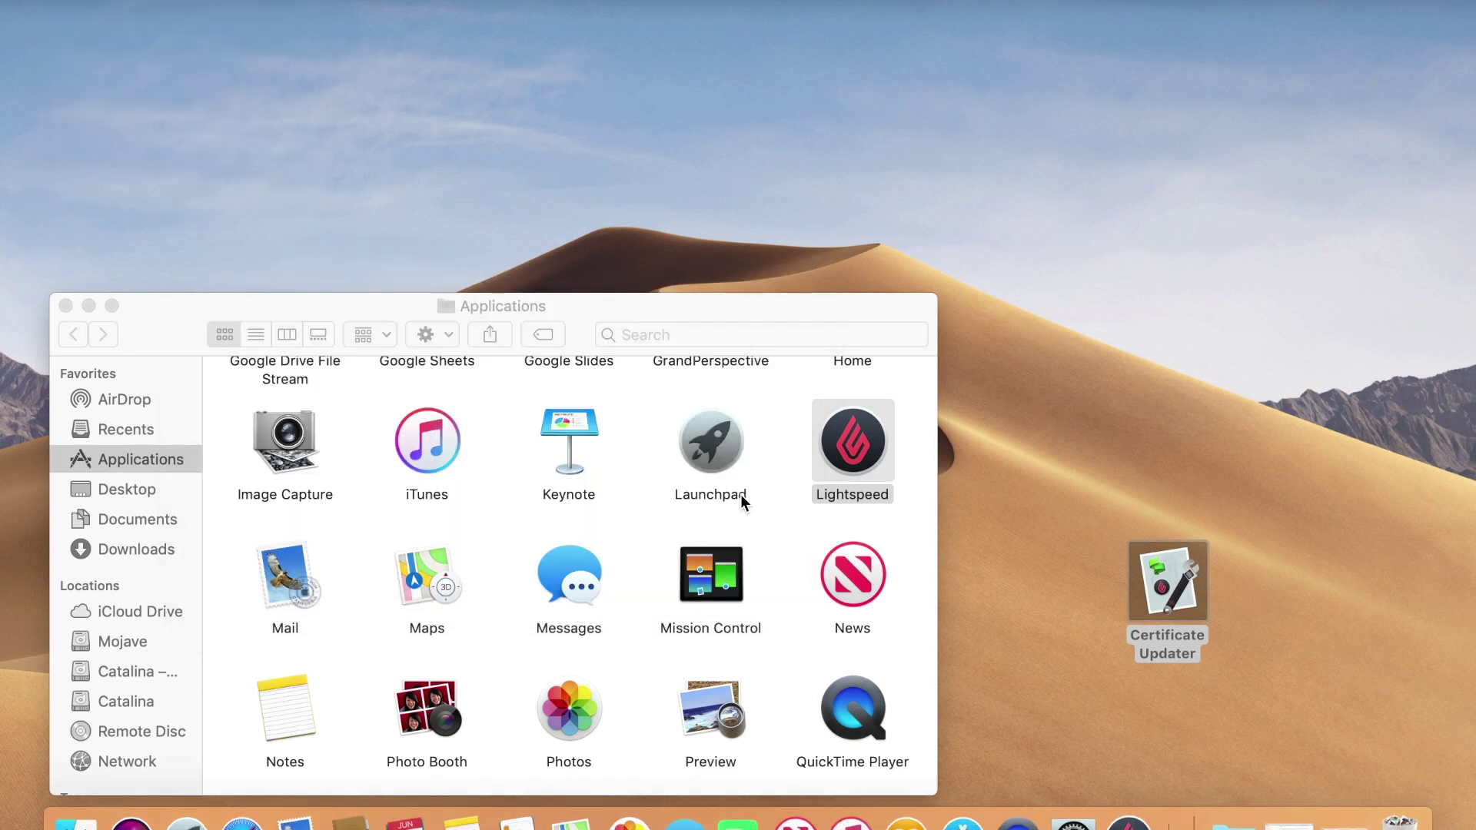
left_click_drag(1192, 702, 1189, 669)
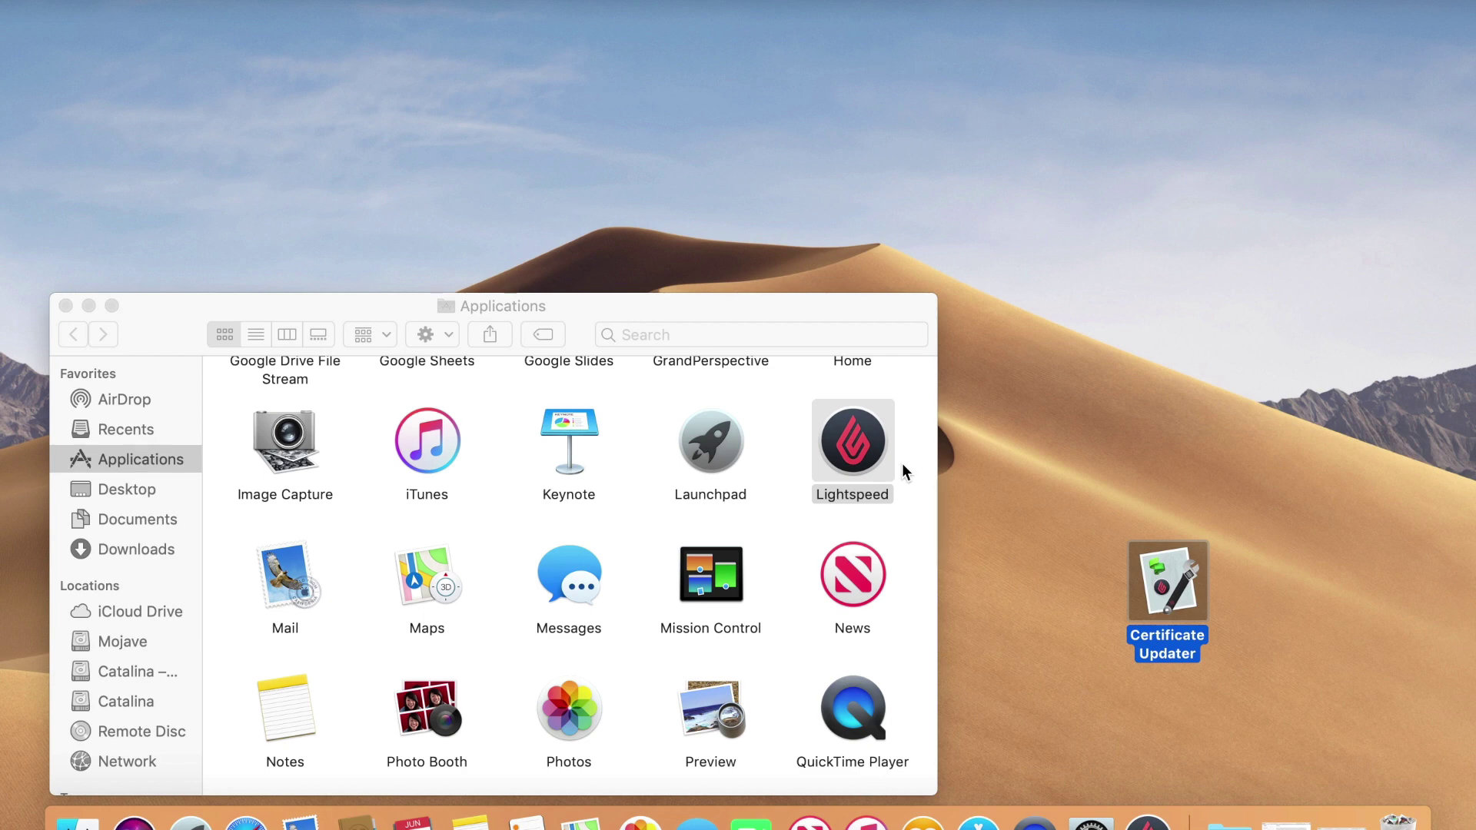
left_click(863, 441)
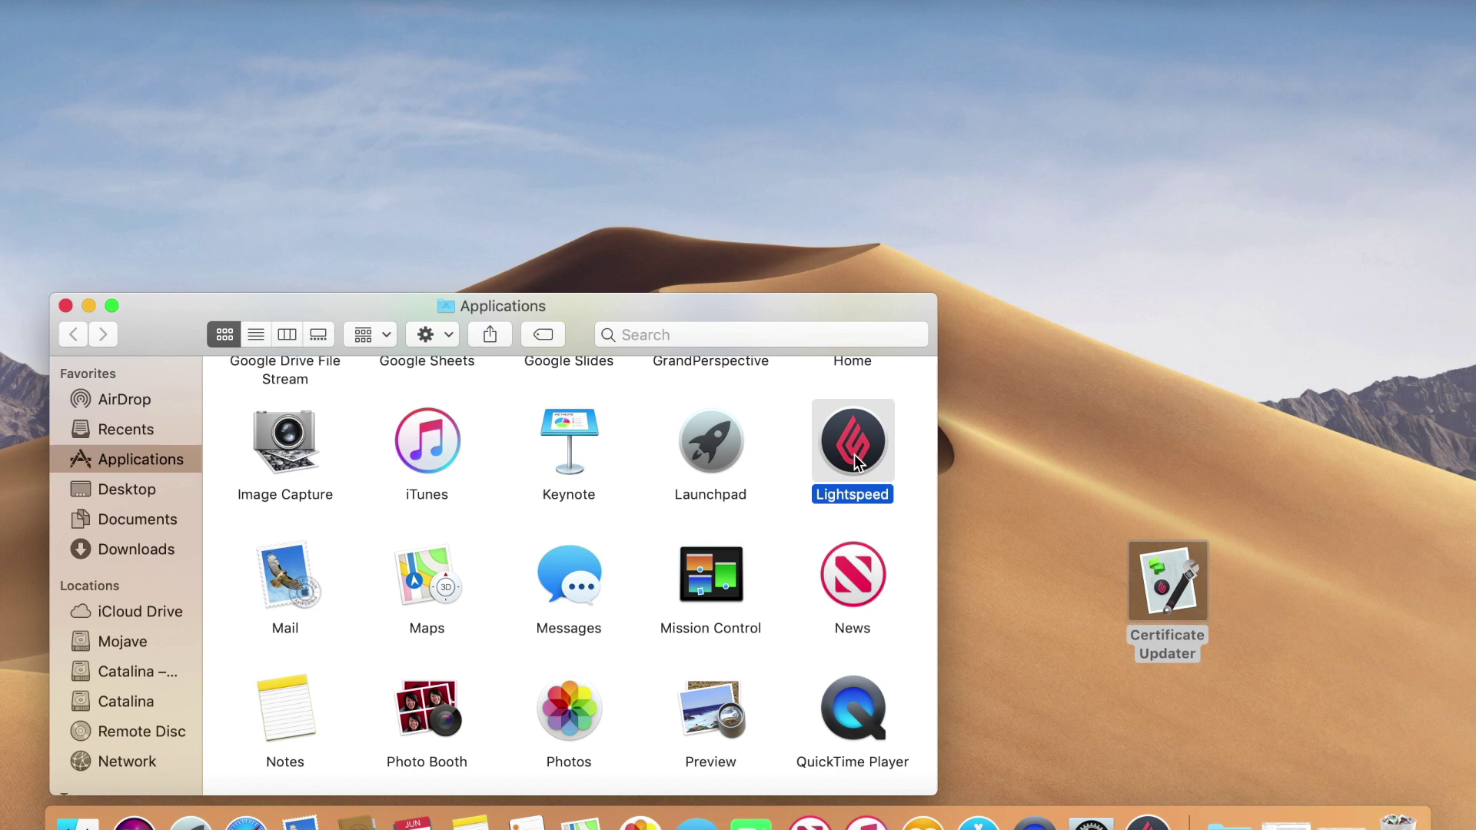
right_click(856, 461)
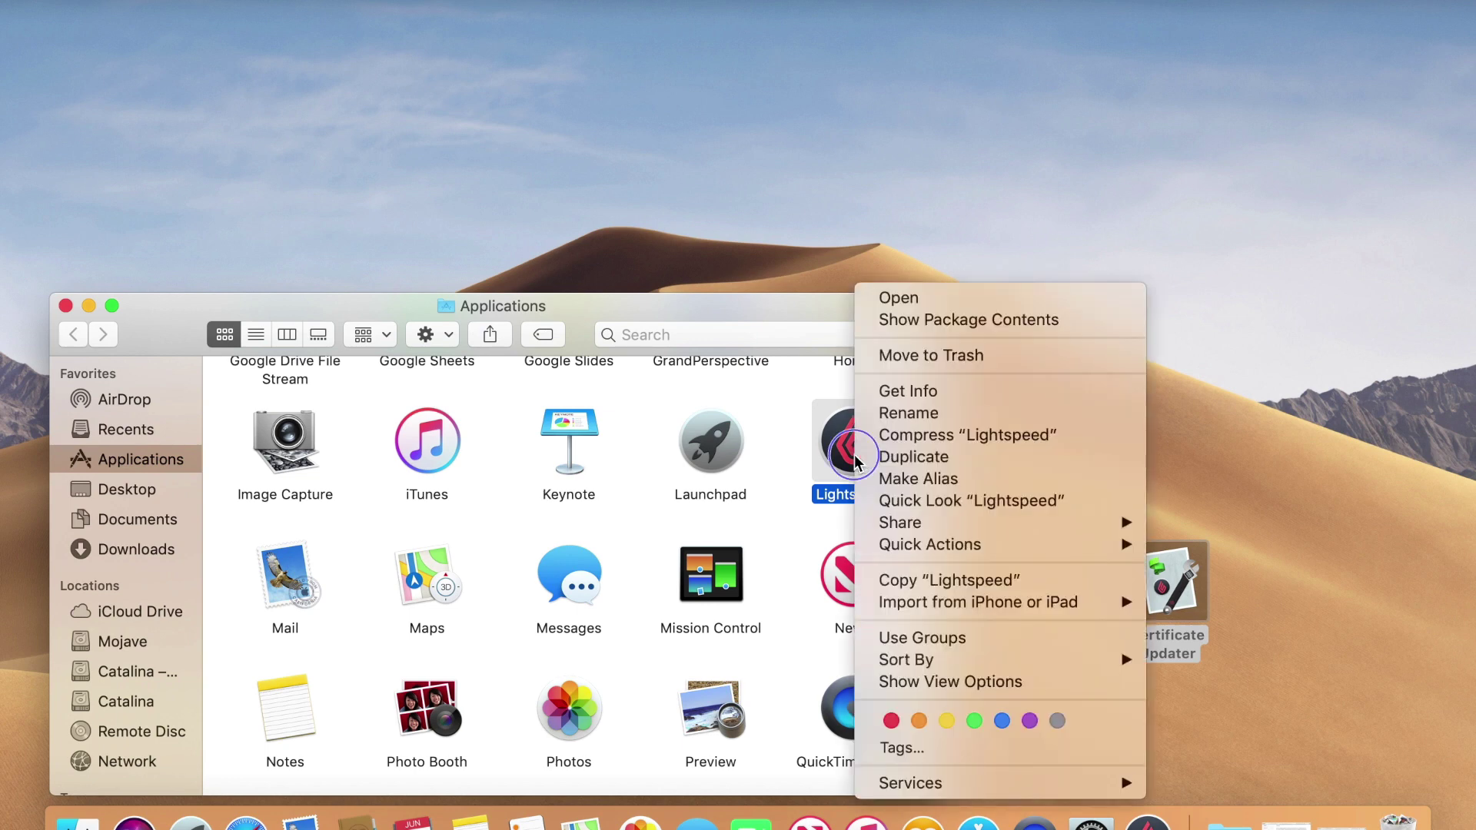
left_click(883, 323)
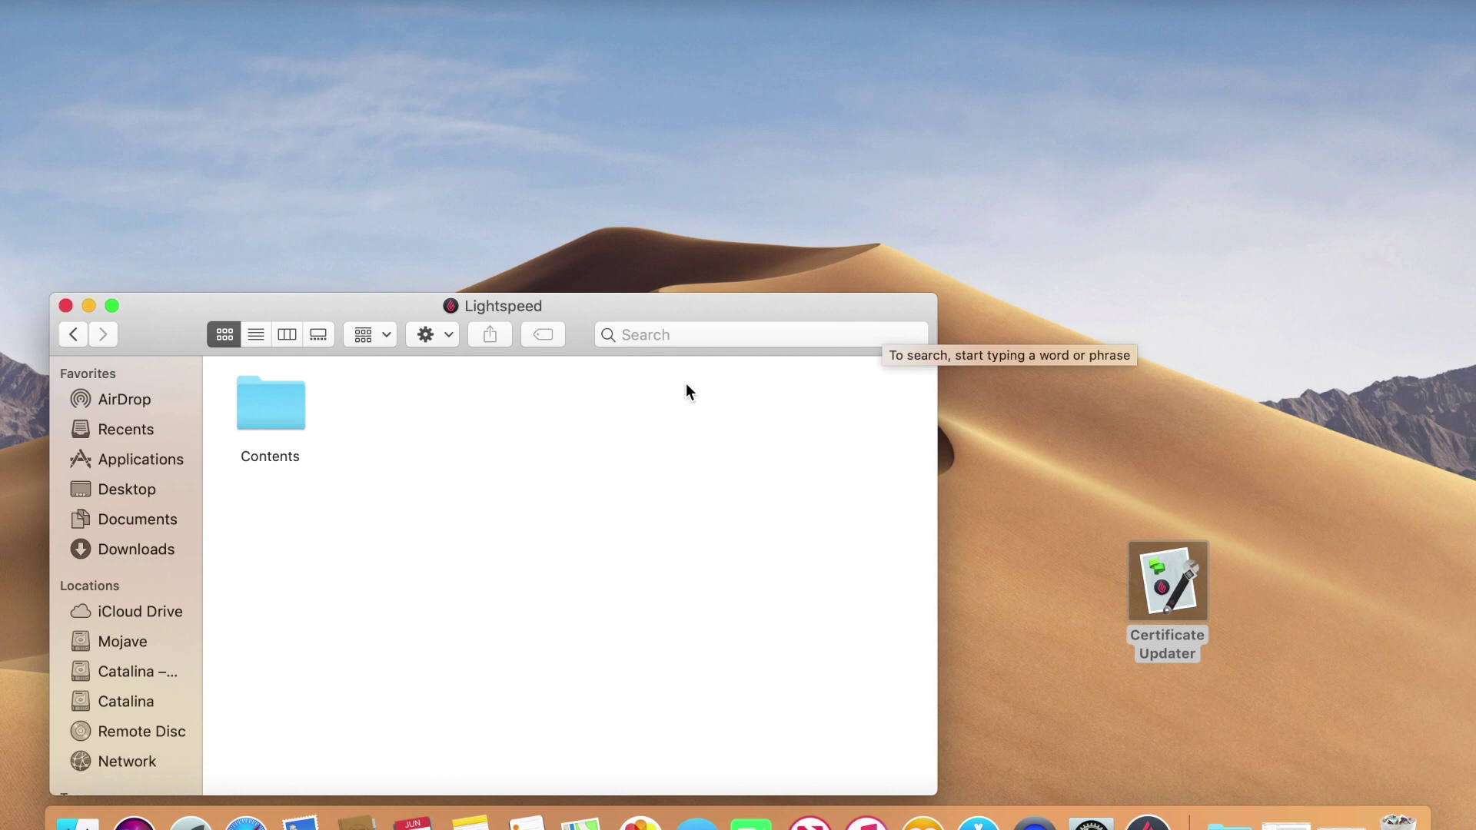
- Go into Contents > Frameworks > XSModelCore.framework > Versions > A > Resources and select LightSpeed CA.pem
double_click(286, 408)
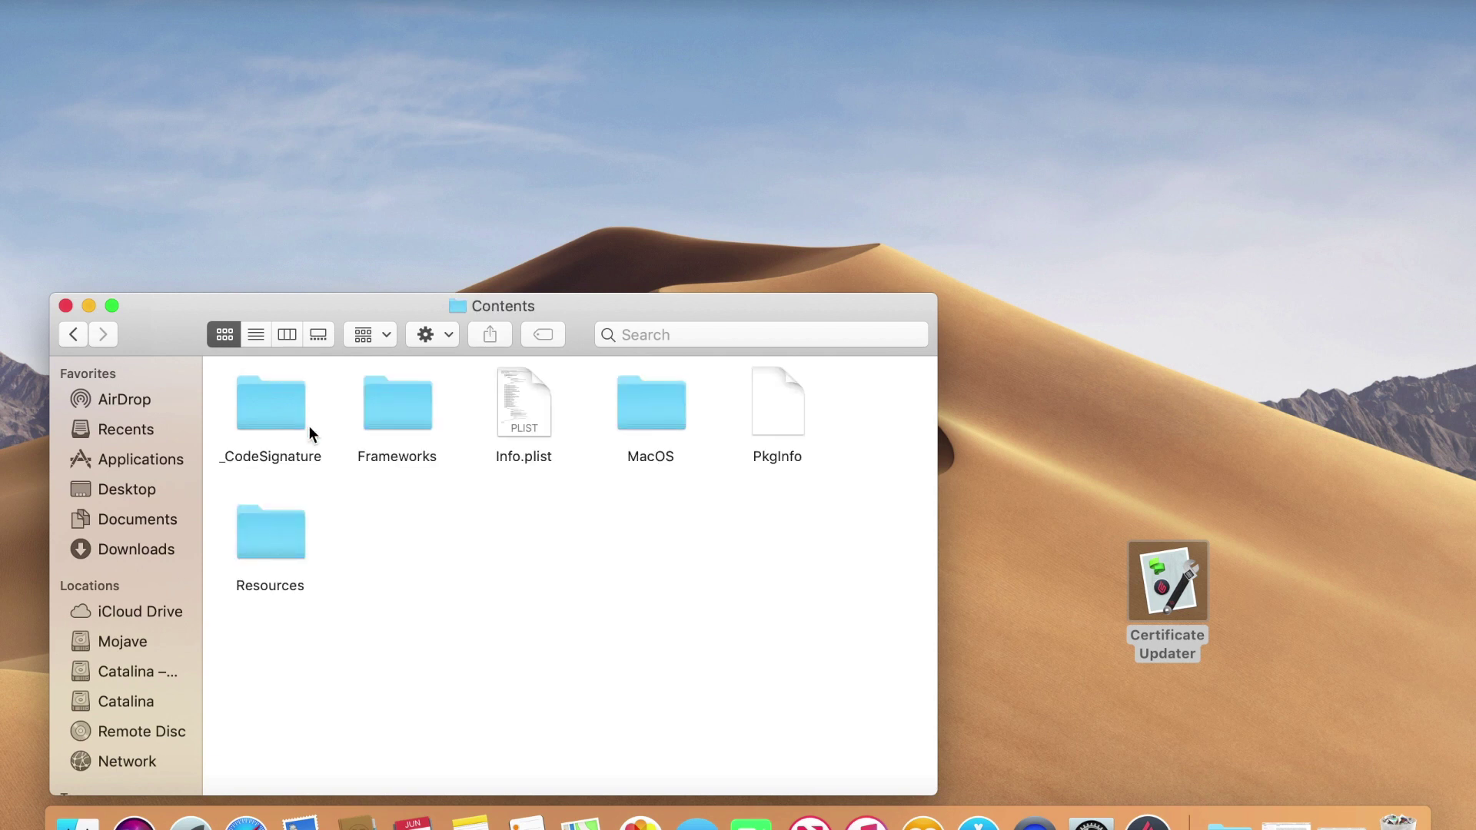
double_click(392, 419)
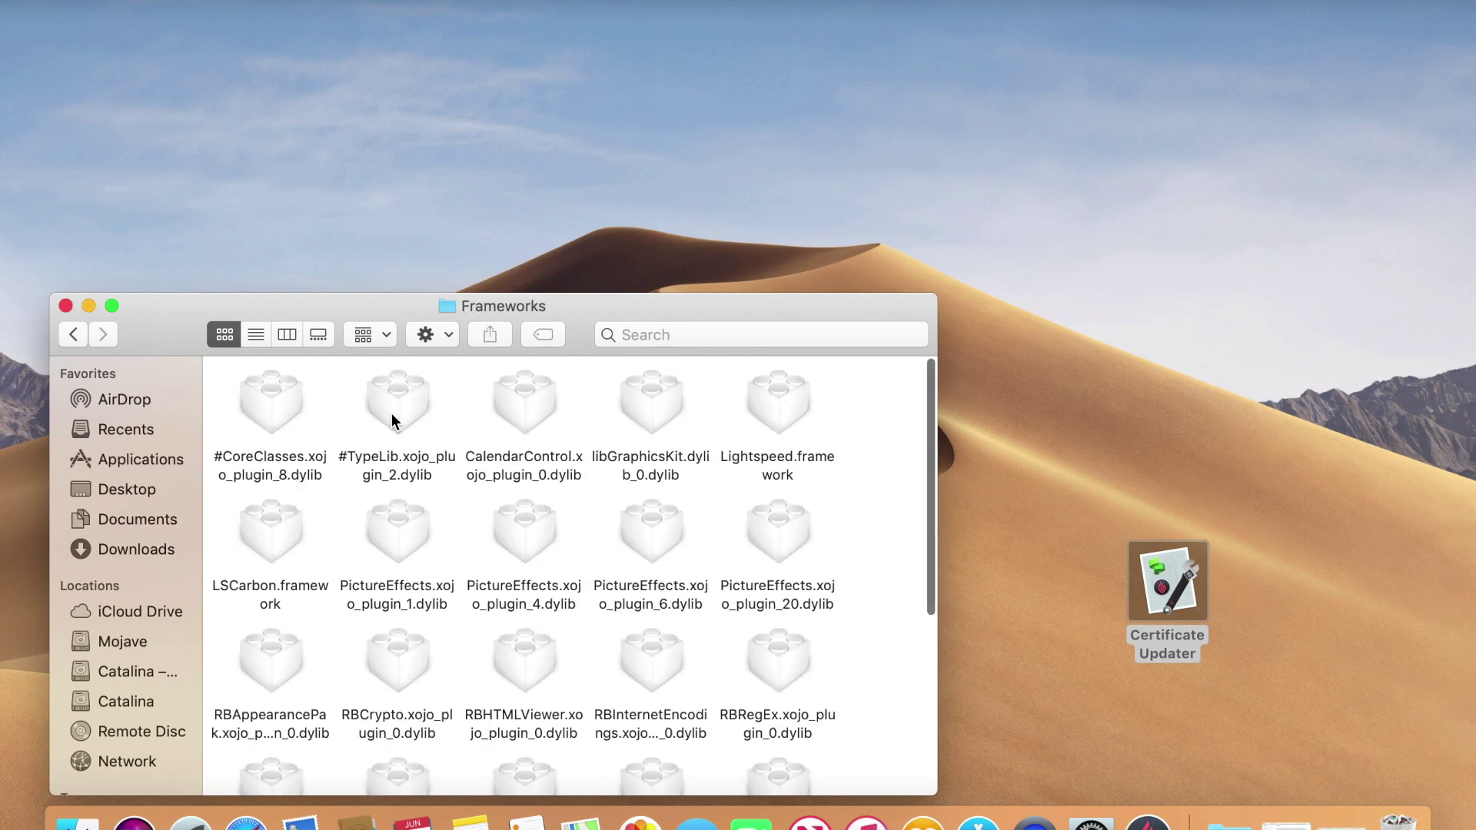
scroll(488, 621, "down", 5)
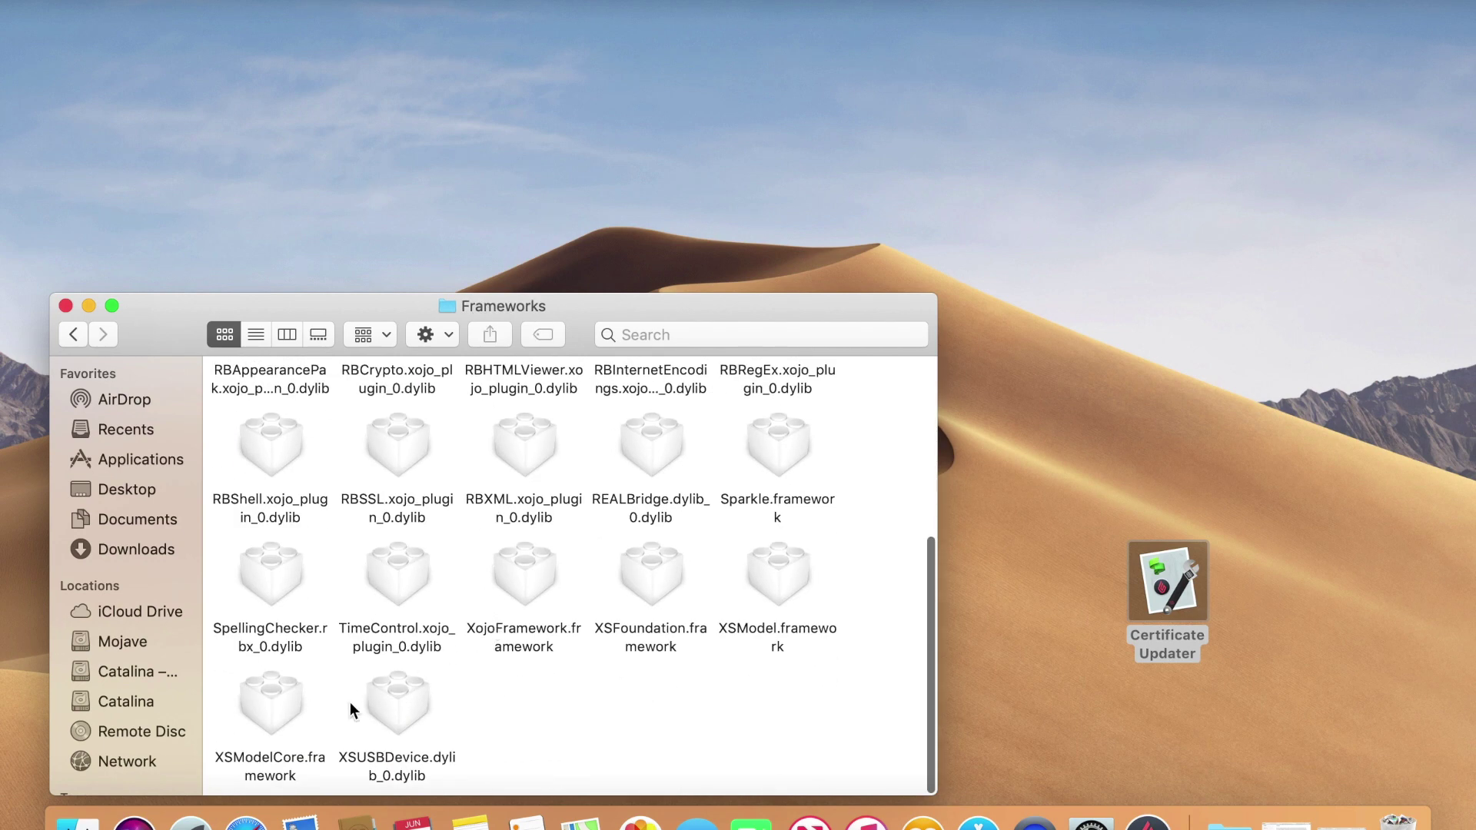
double_click(285, 708)
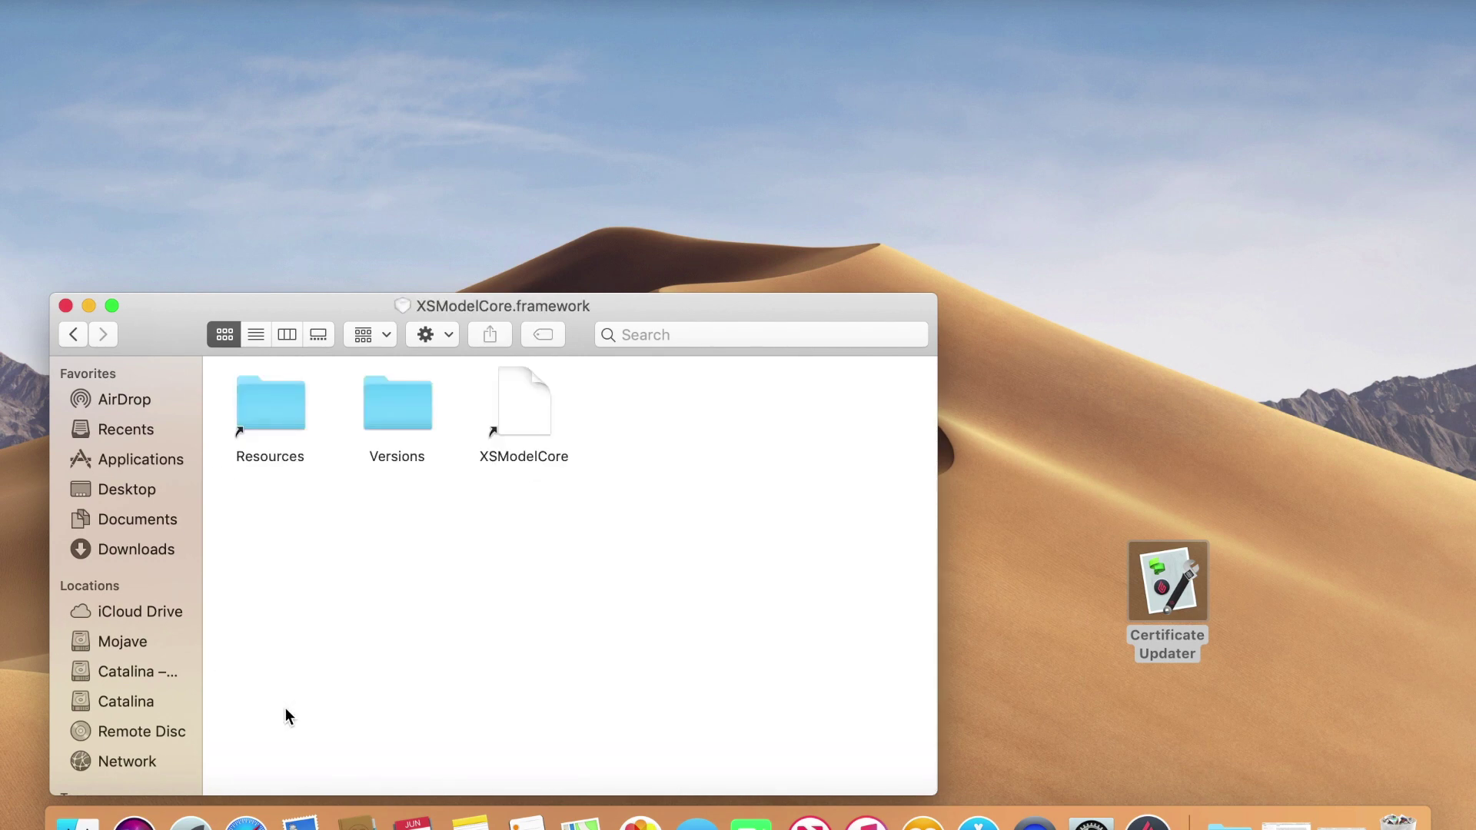
double_click(390, 415)
double_click(266, 401)
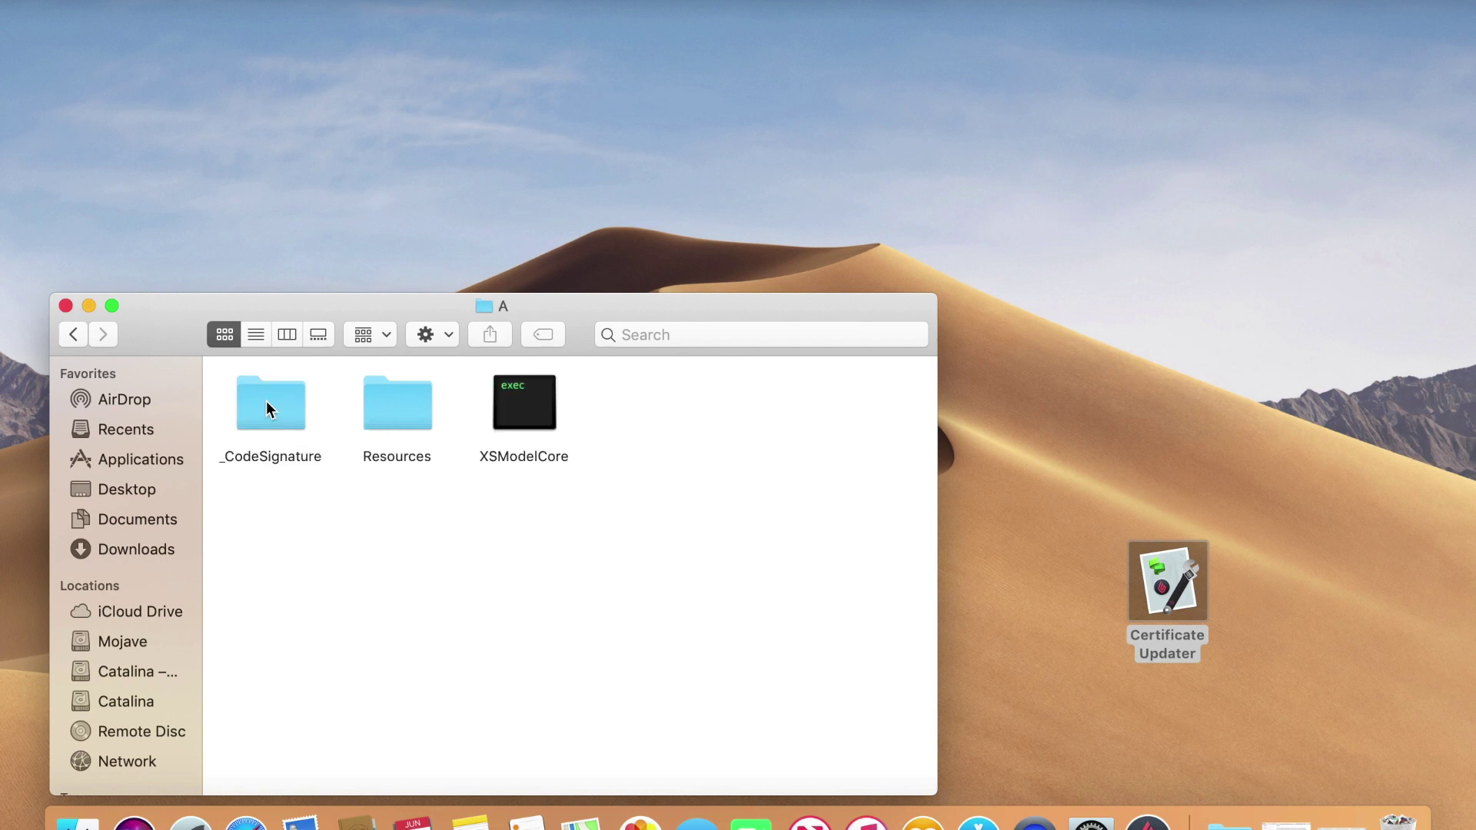
double_click(408, 397)
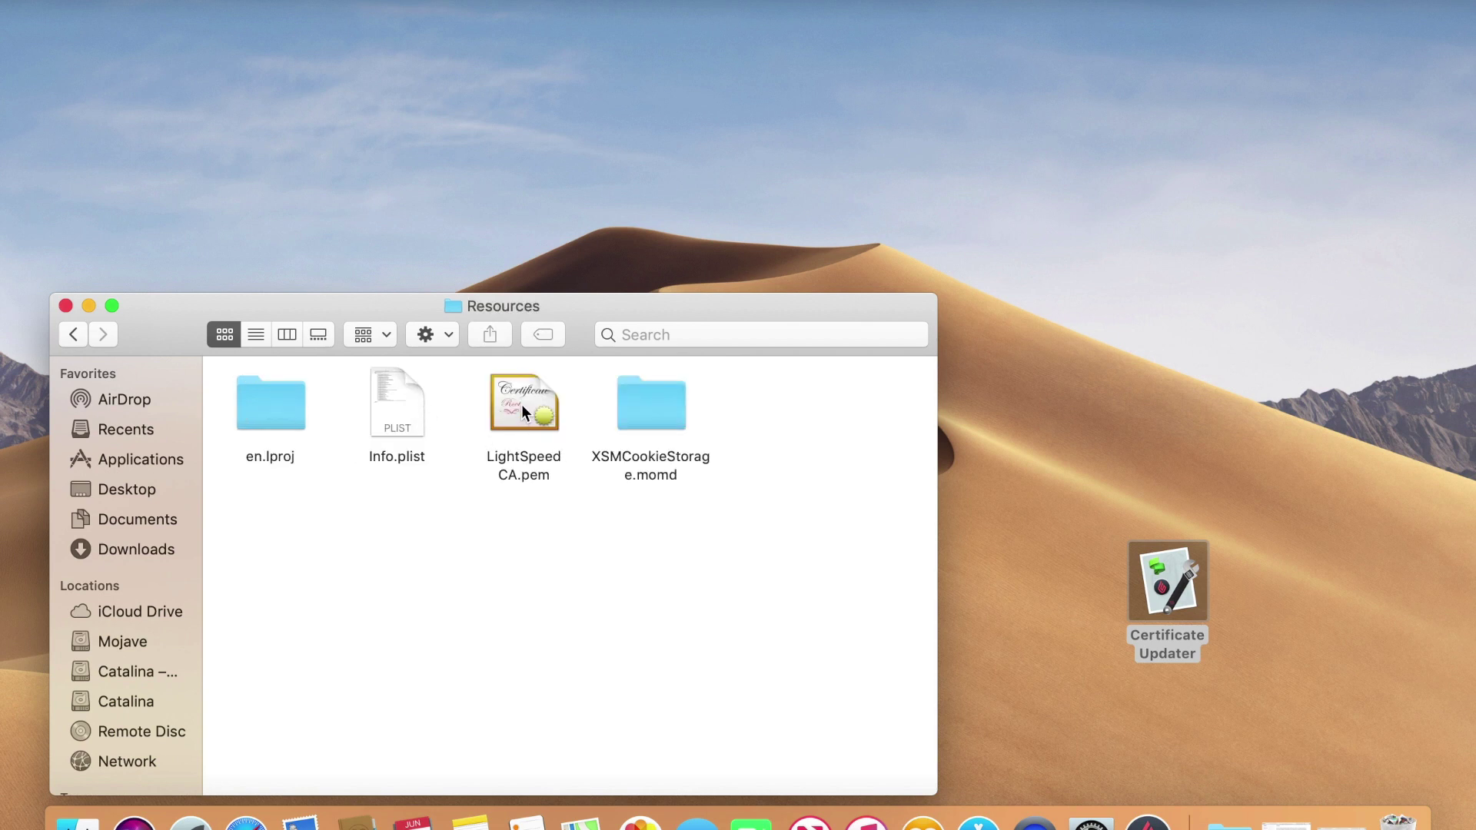
left_click(521, 403)
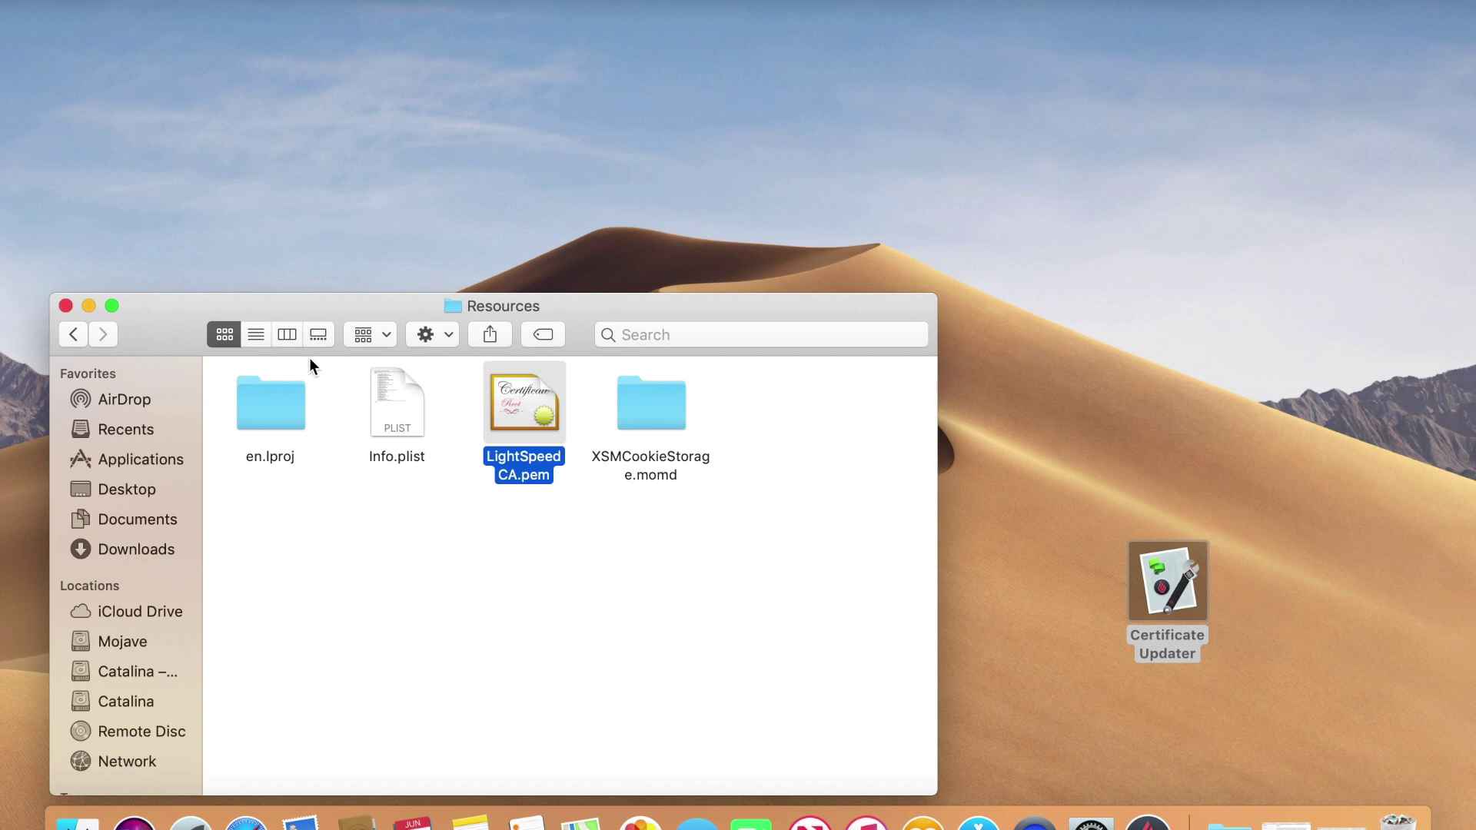
- Show Resources in List view, revealing LightSpeed CA.pem dated Jun 8, 2015, after briefly visiting Frameworks
left_click(254, 337)
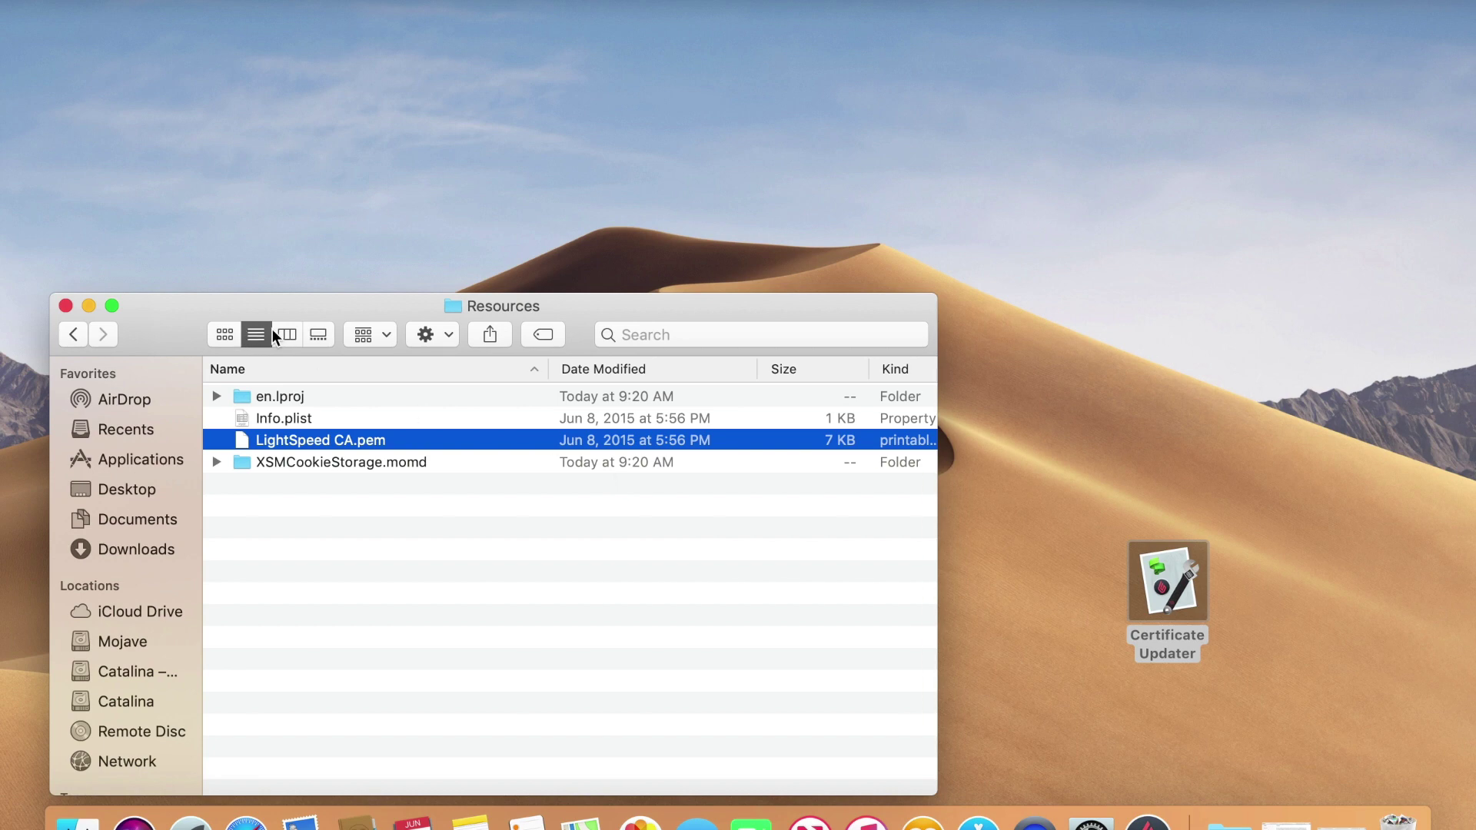
right_click(470, 309)
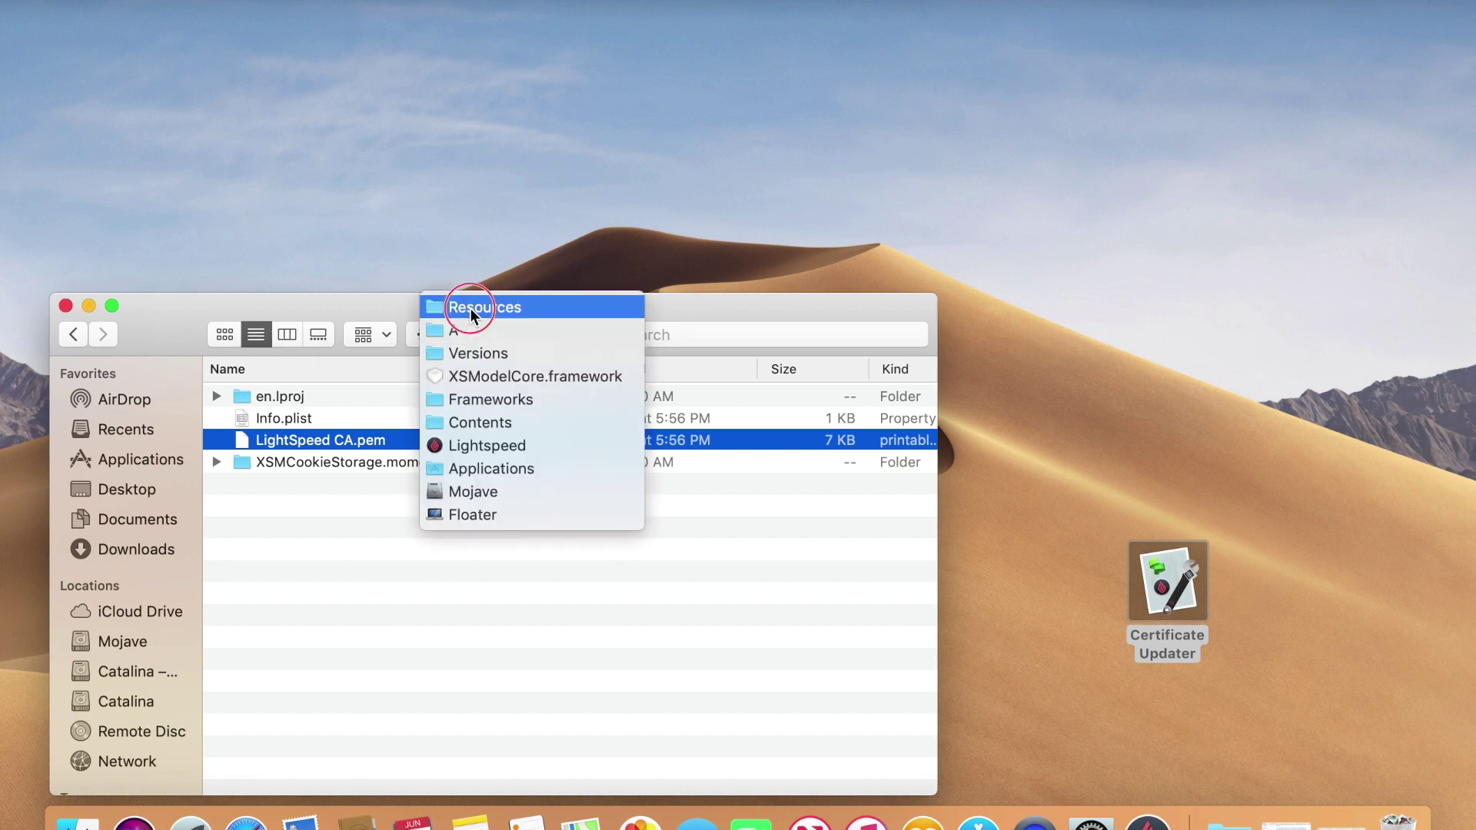
left_click(482, 401)
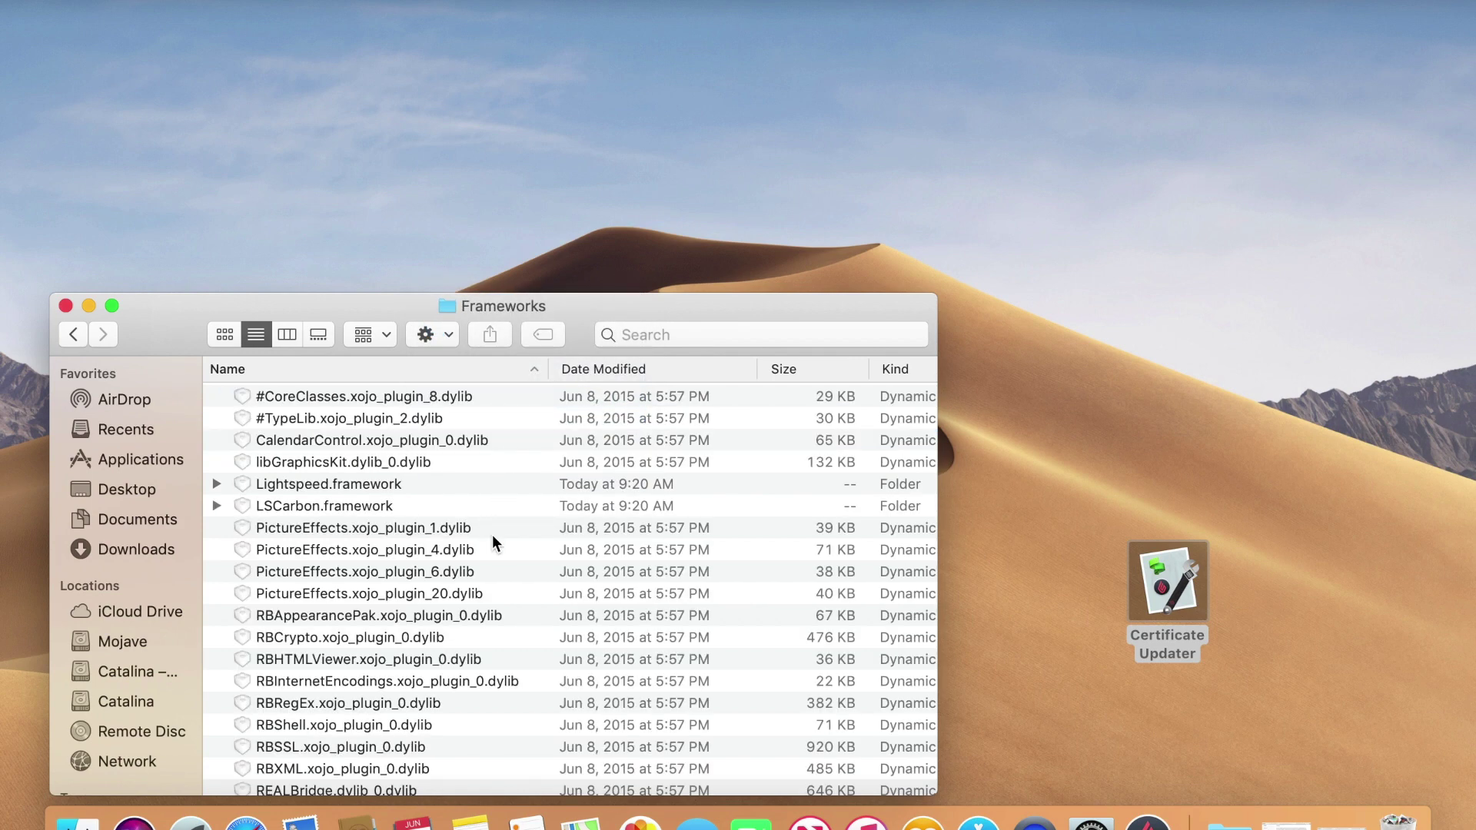
left_click(73, 333)
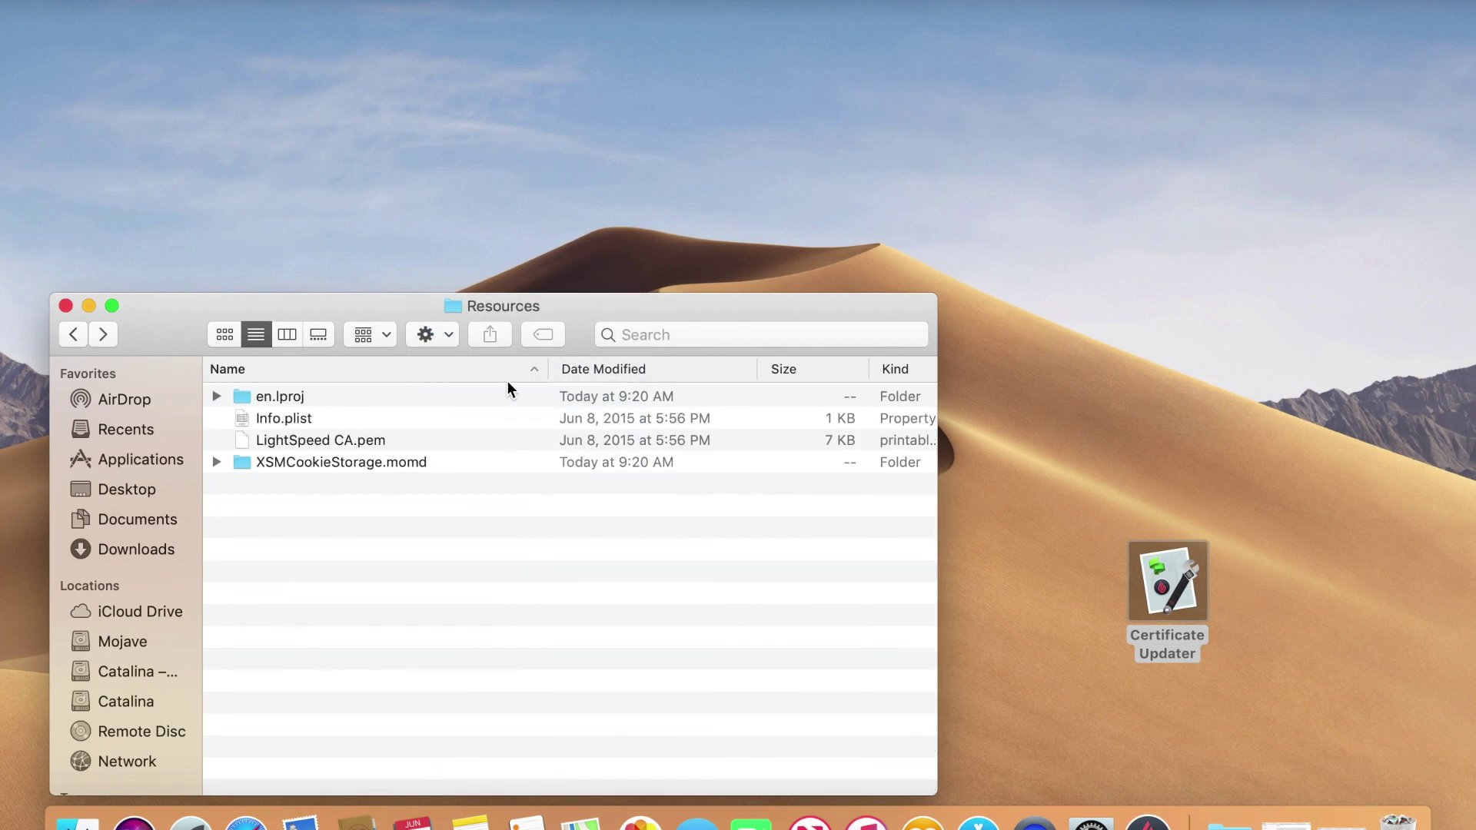
left_click(1167, 594)
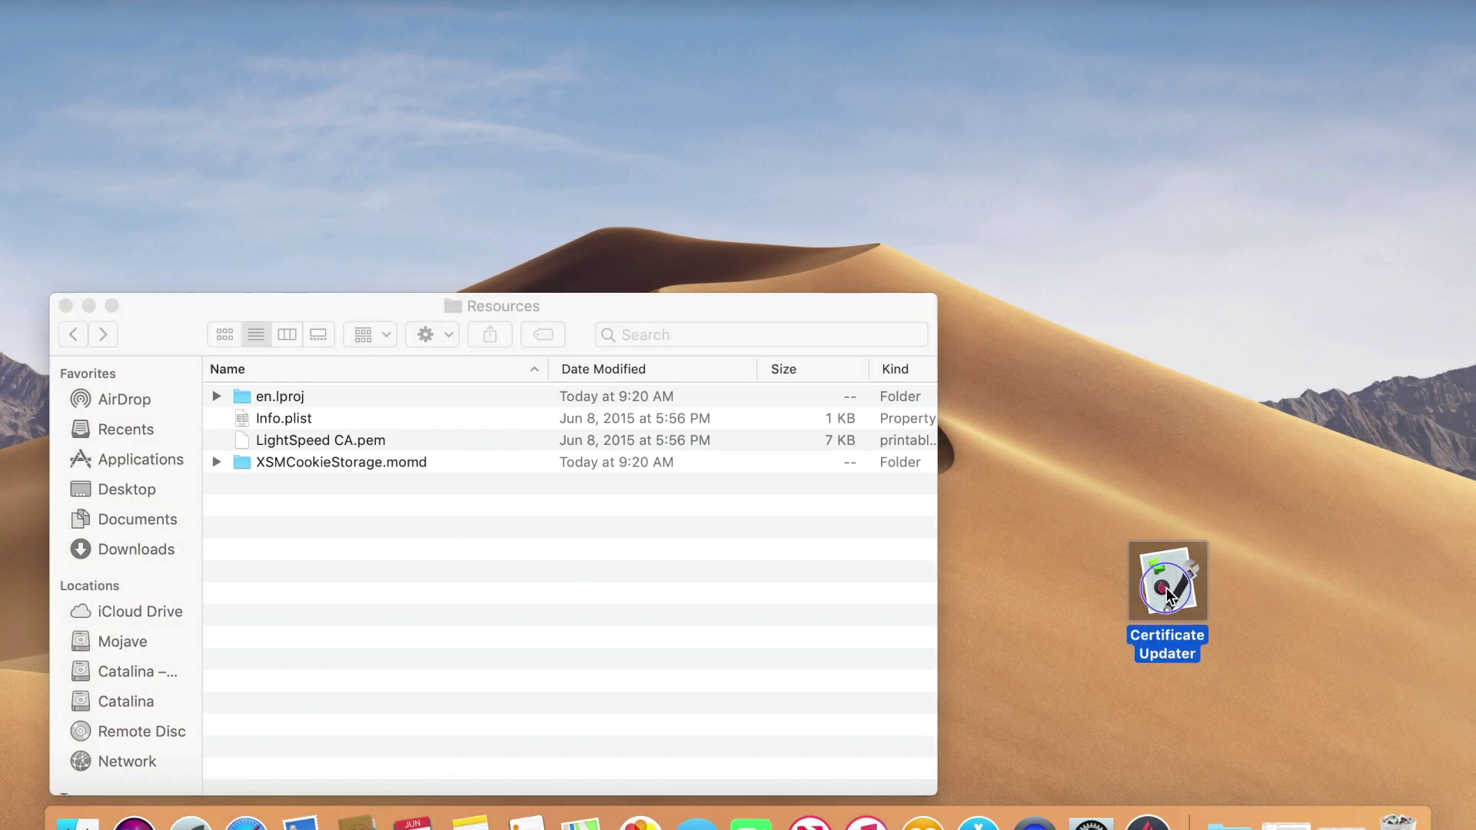
- Open Certificate Updater's package Contents > Resources, select the Jan 31, 2019 LightSpeed CA.pem, and arrange both windows
right_click(1165, 588)
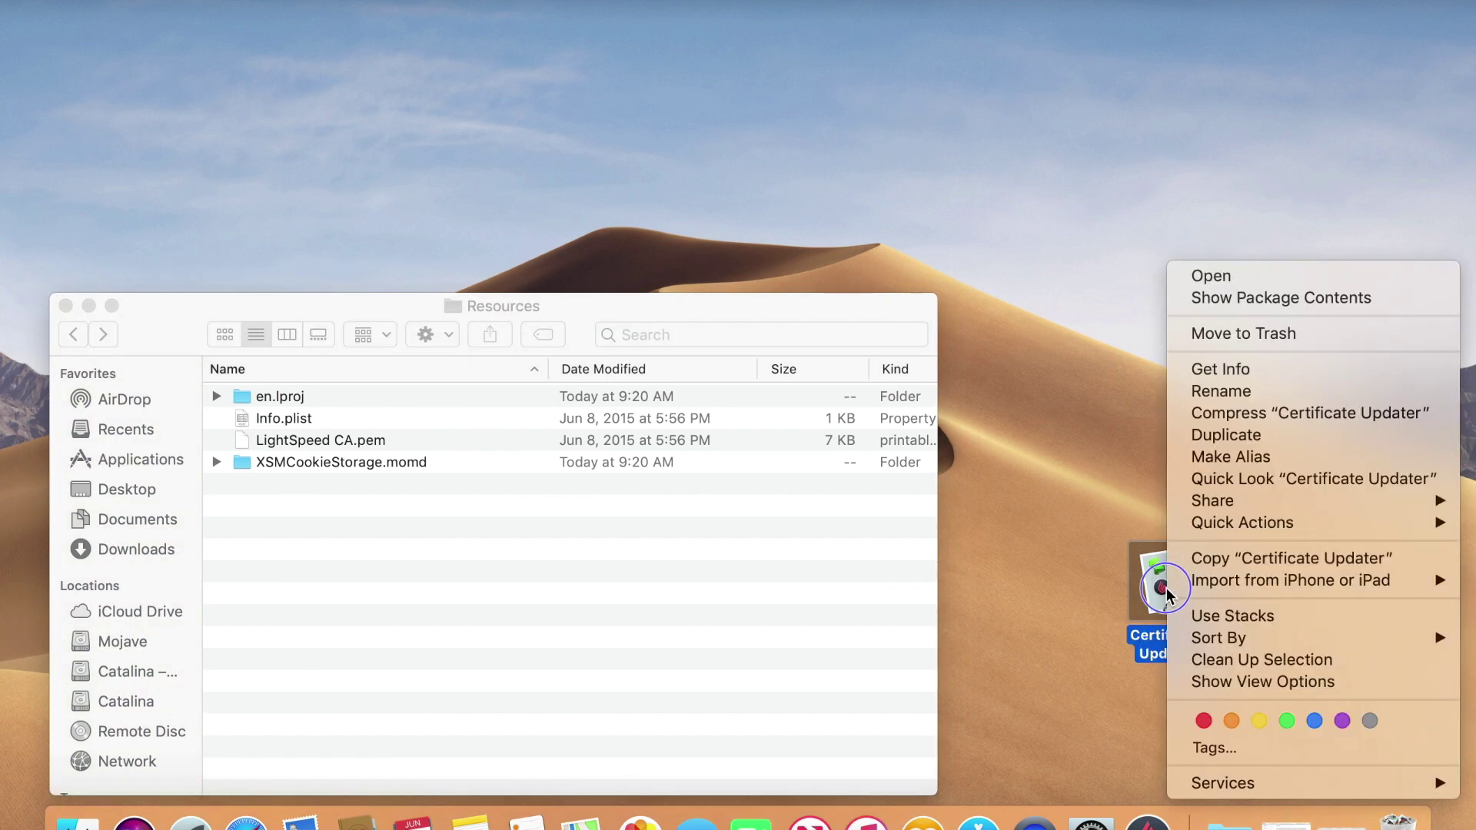
left_click(1192, 300)
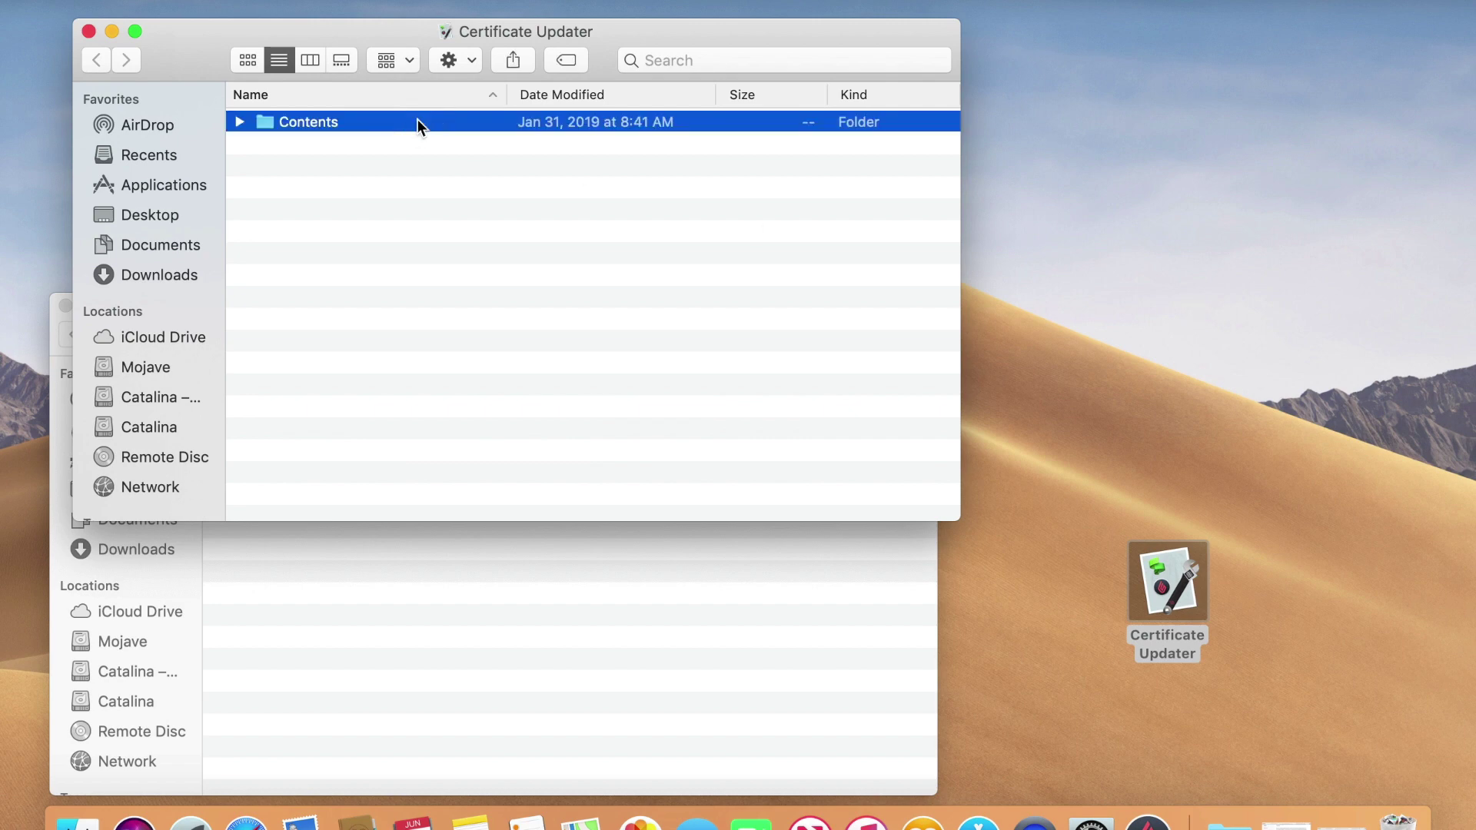
double_click(417, 120)
double_click(311, 210)
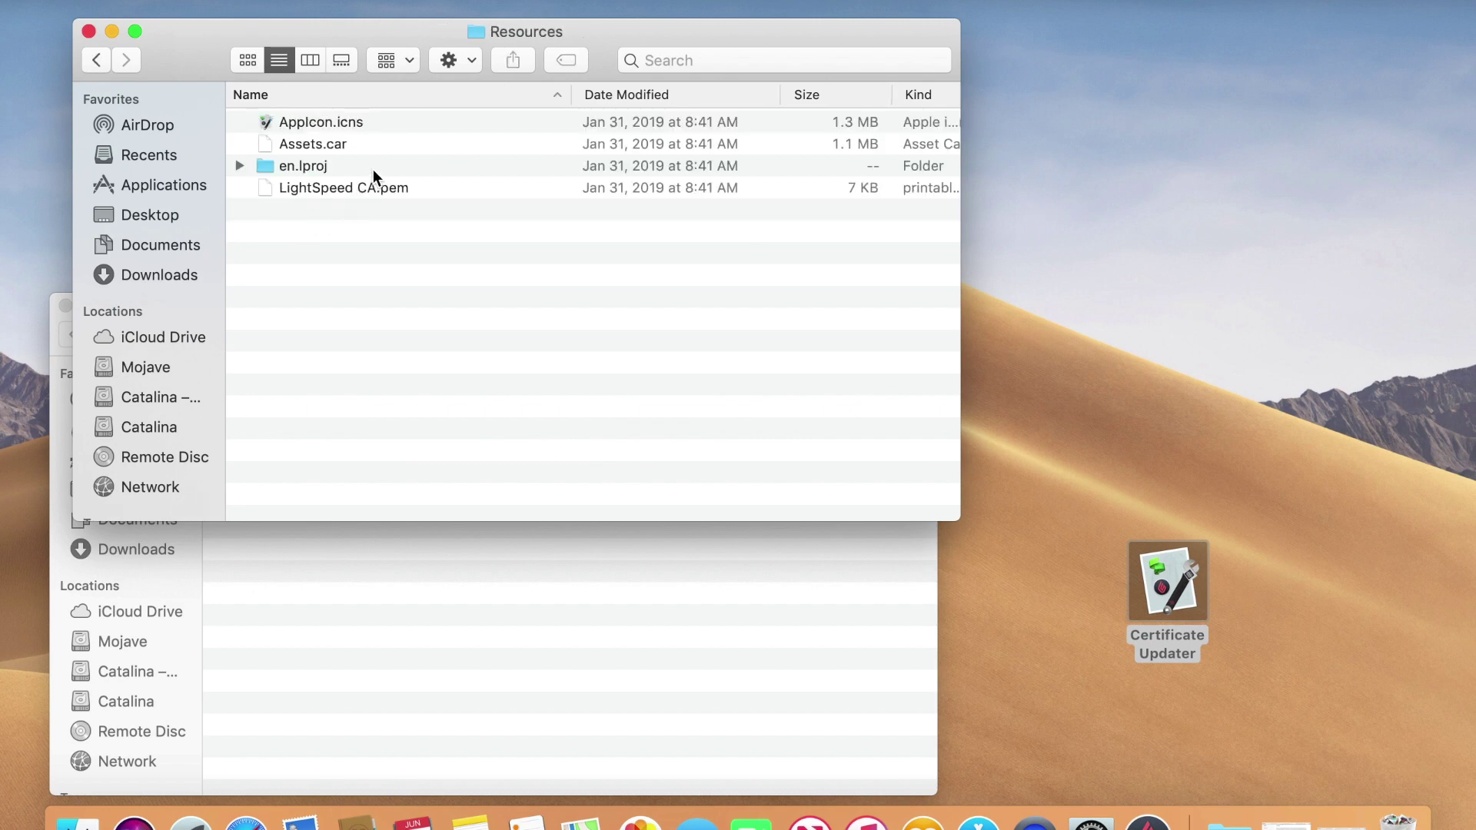
left_click(381, 185)
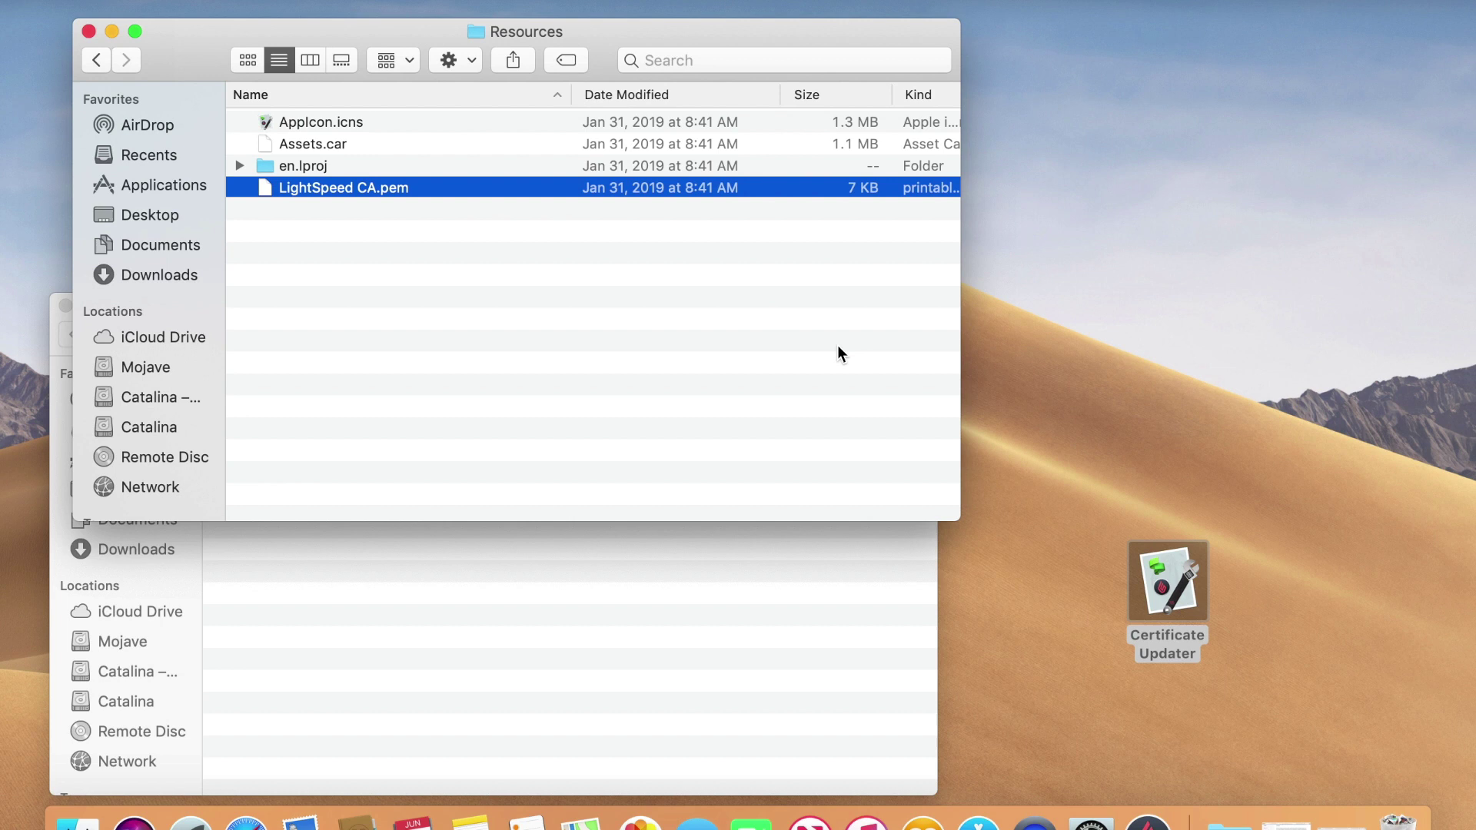
left_click_drag(956, 520, 961, 299)
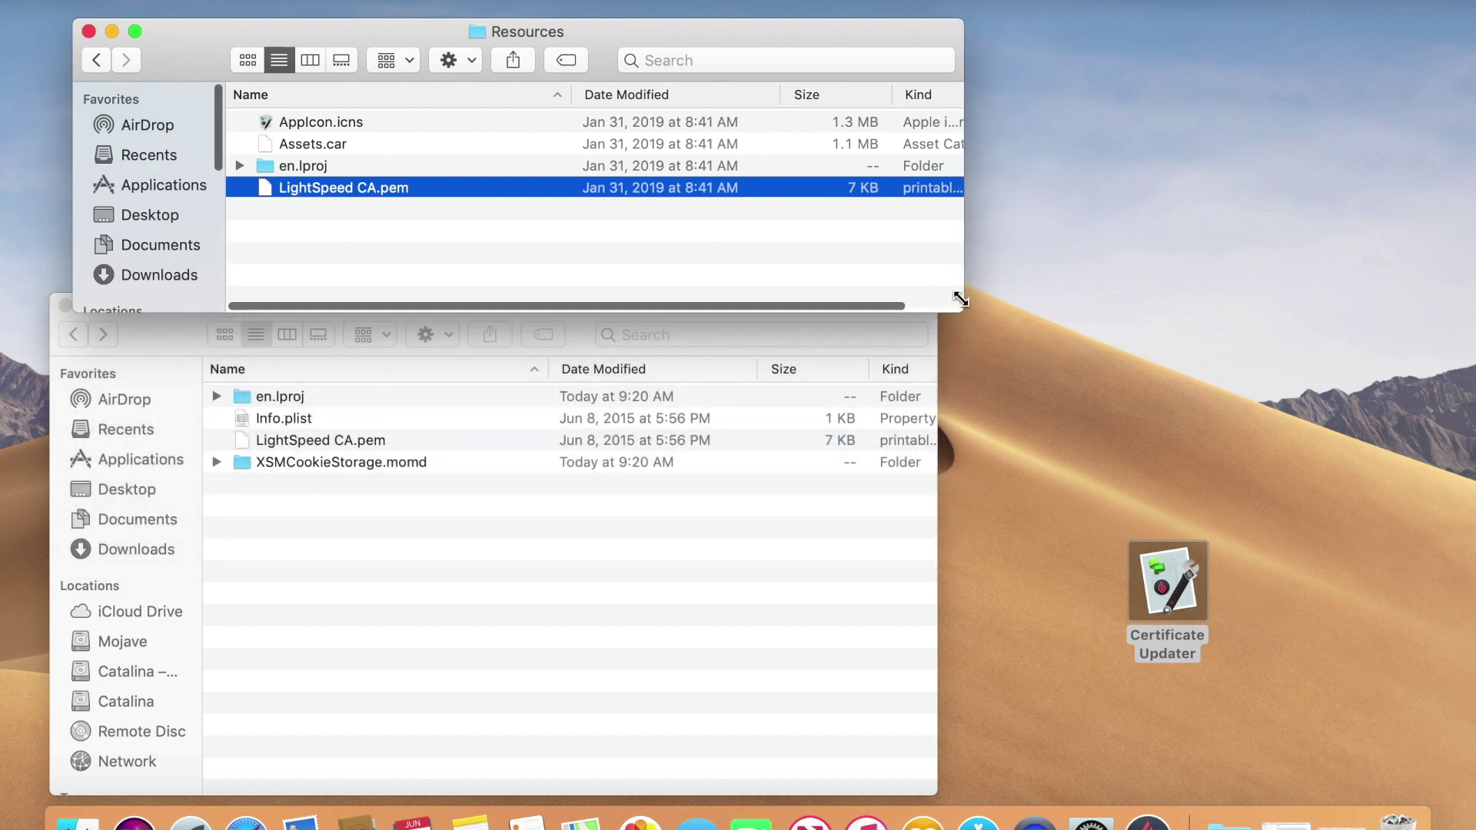
left_click(614, 343)
left_click(371, 195)
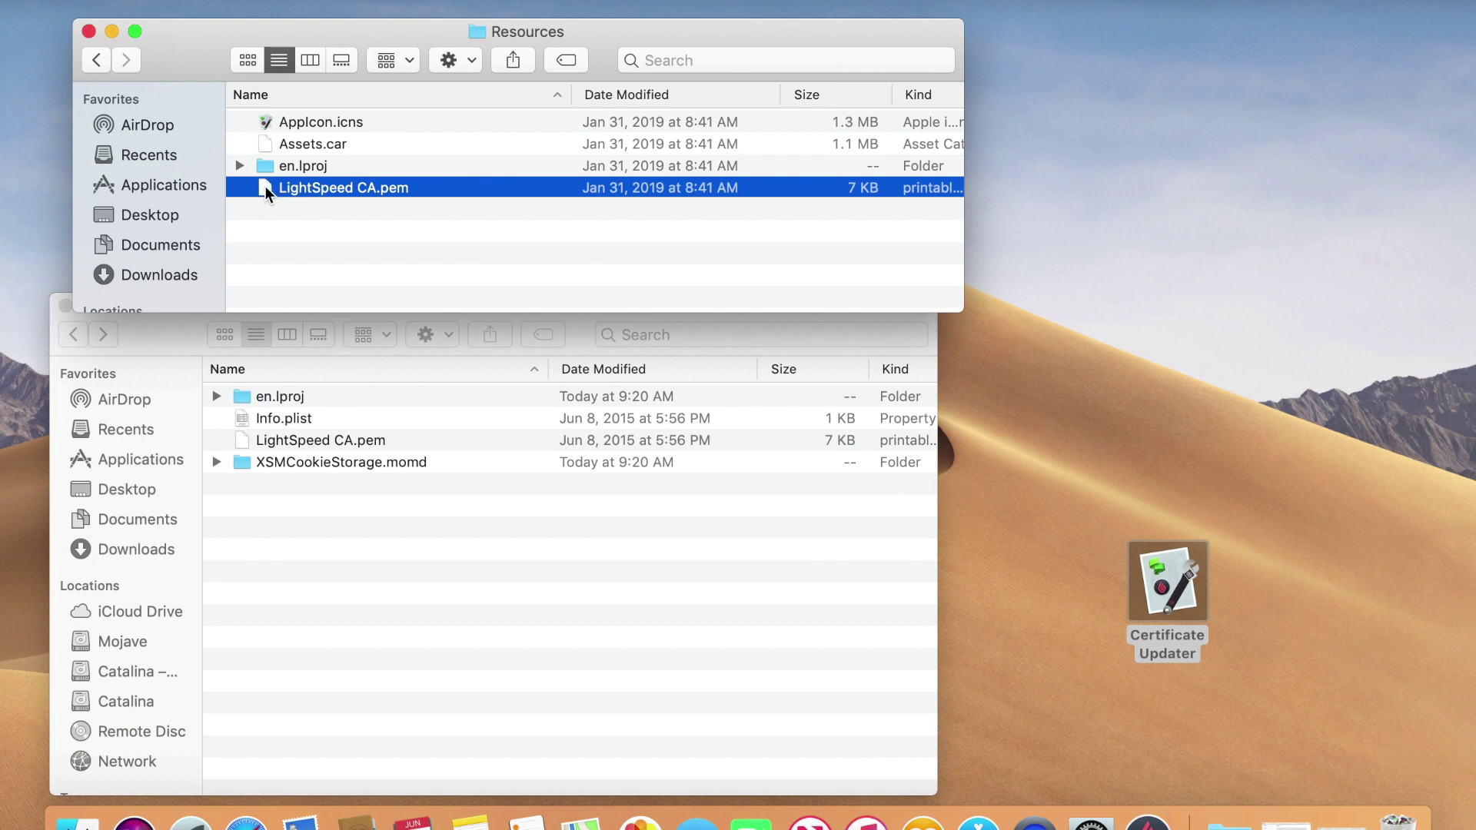
- Copy the Jan 31, 2019 LightSpeed CA.pem into the Lightspeed Resources folder, replacing the old one
mouse_move(266, 186)
left_mouse_down()
mouse_move(440, 412)
mouse_move(417, 504)
left_mouse_up()
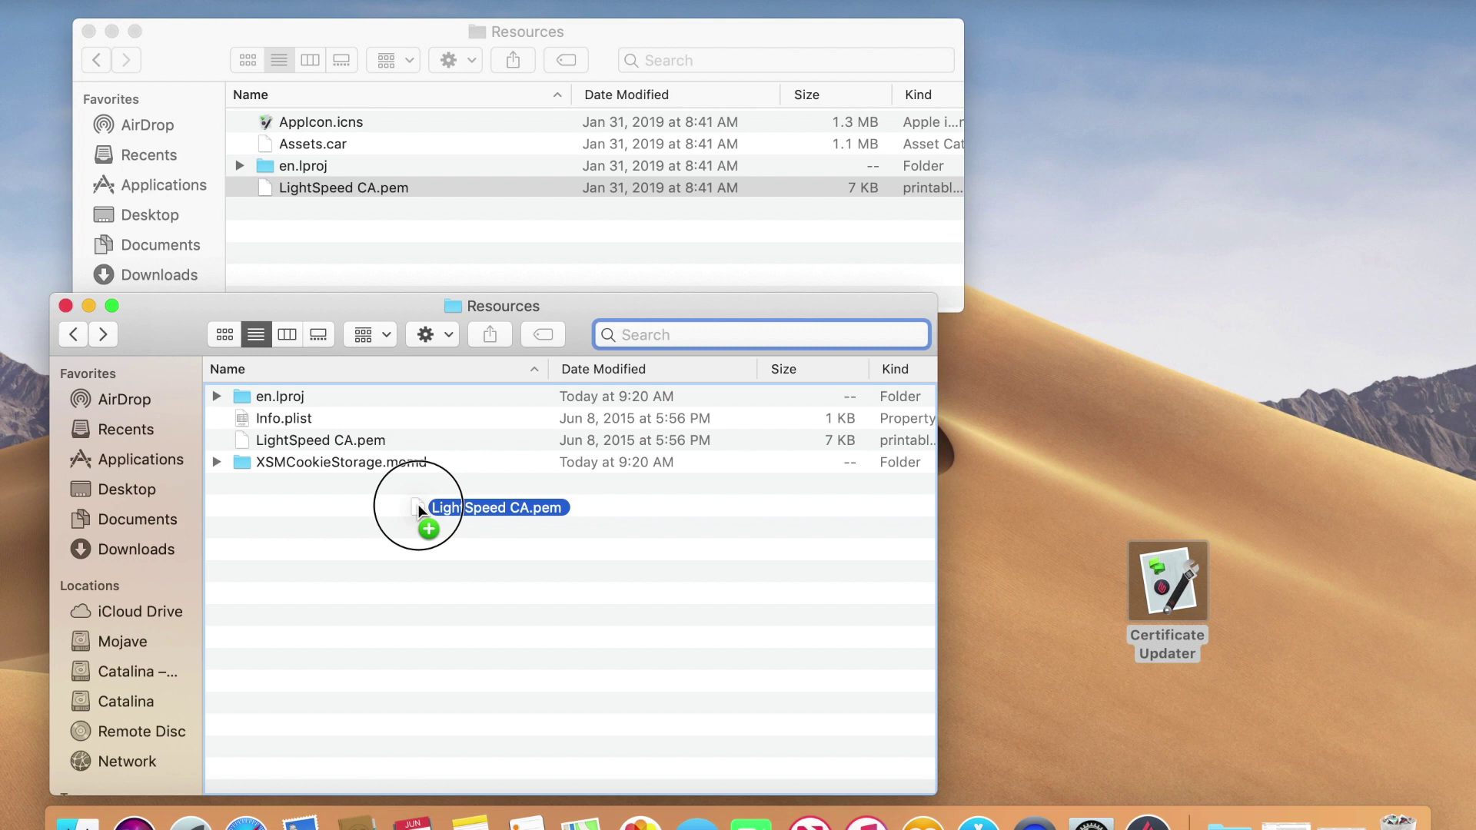
left_click_drag(417, 504, 419, 505)
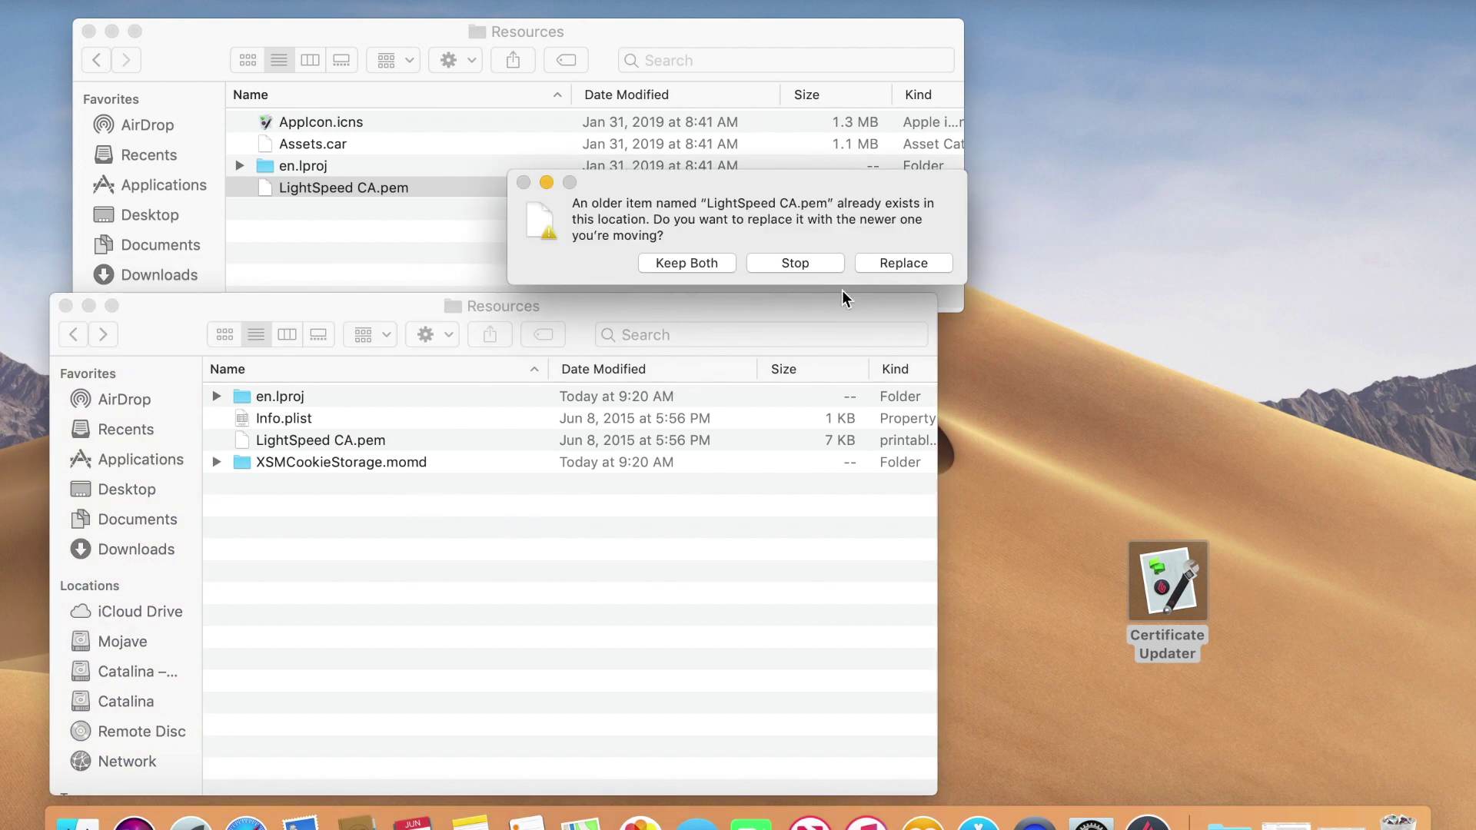
left_click(878, 269)
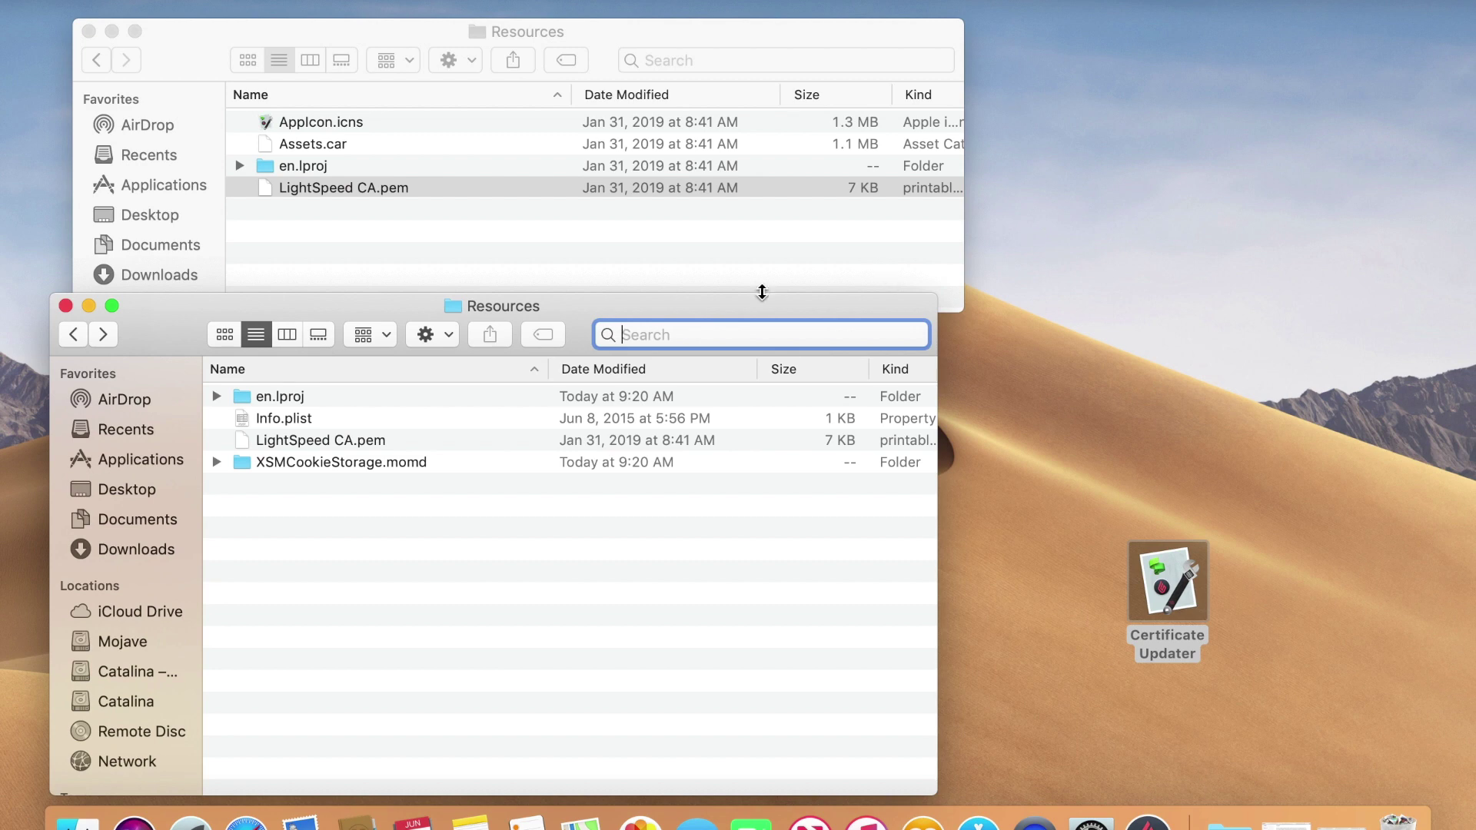
- Close both Finder windows and bring back the Safari certificate renewal article
left_click(65, 306)
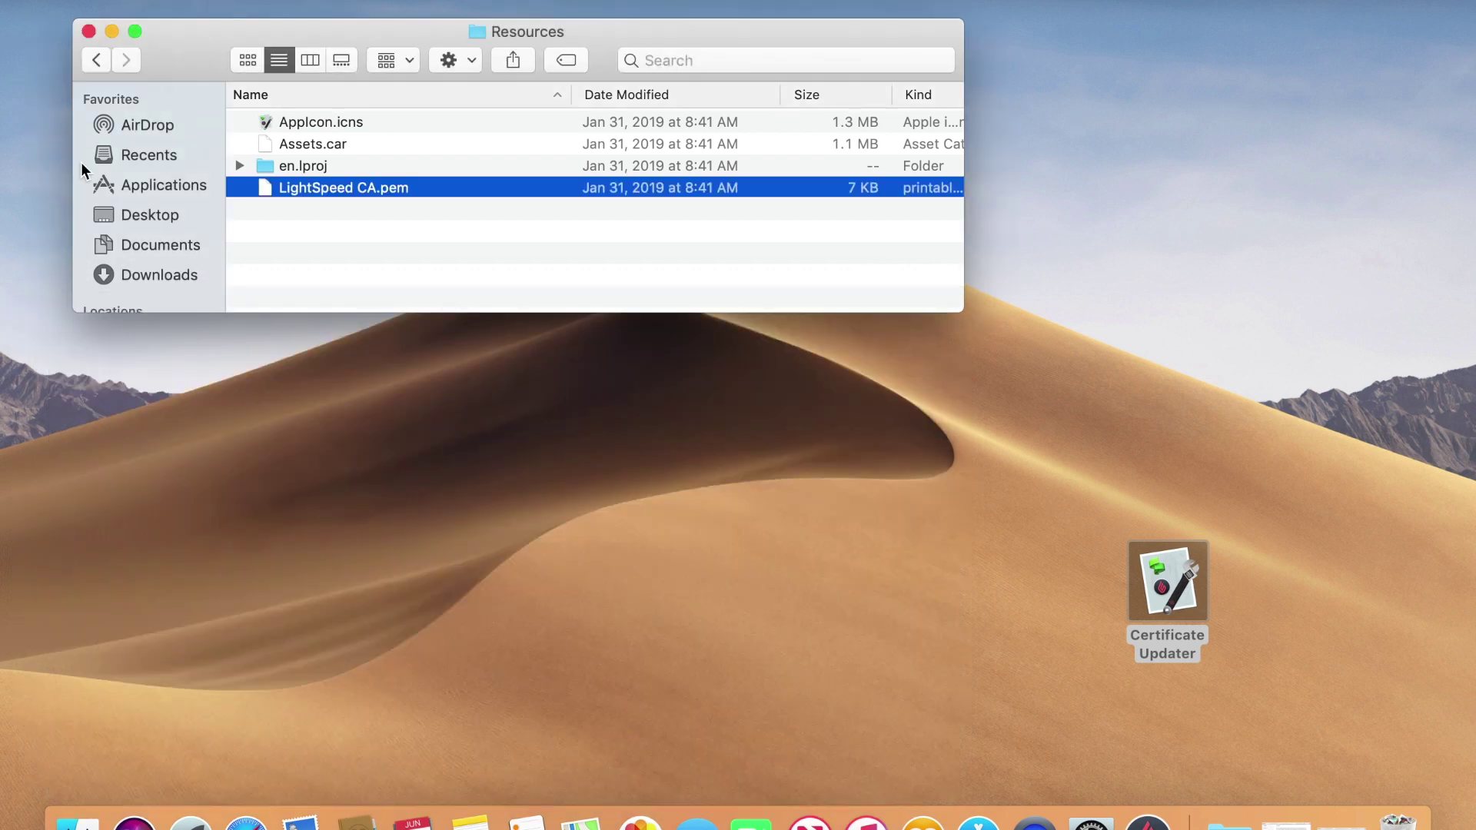
left_click(89, 31)
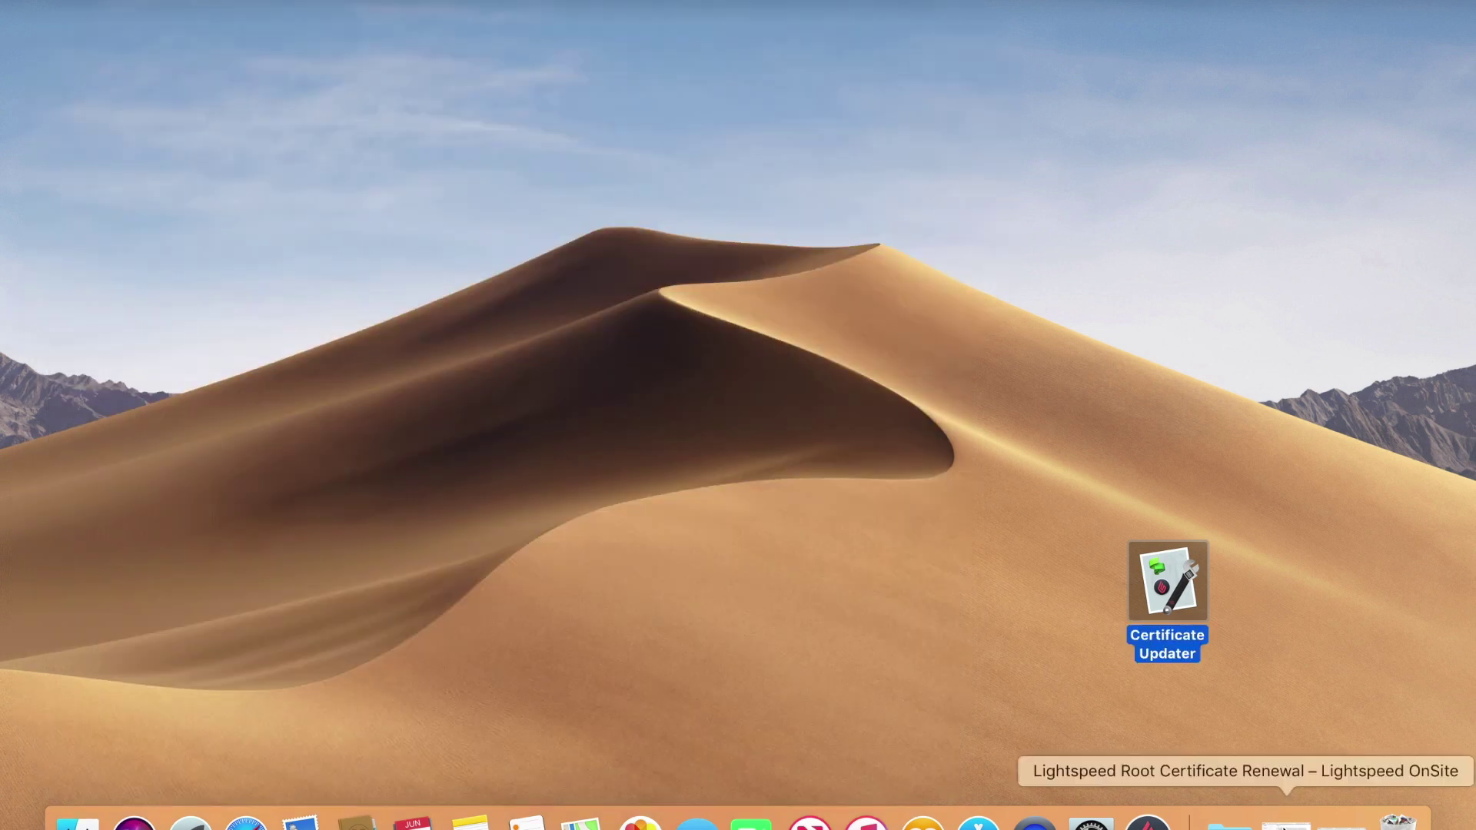
left_click(1285, 819)
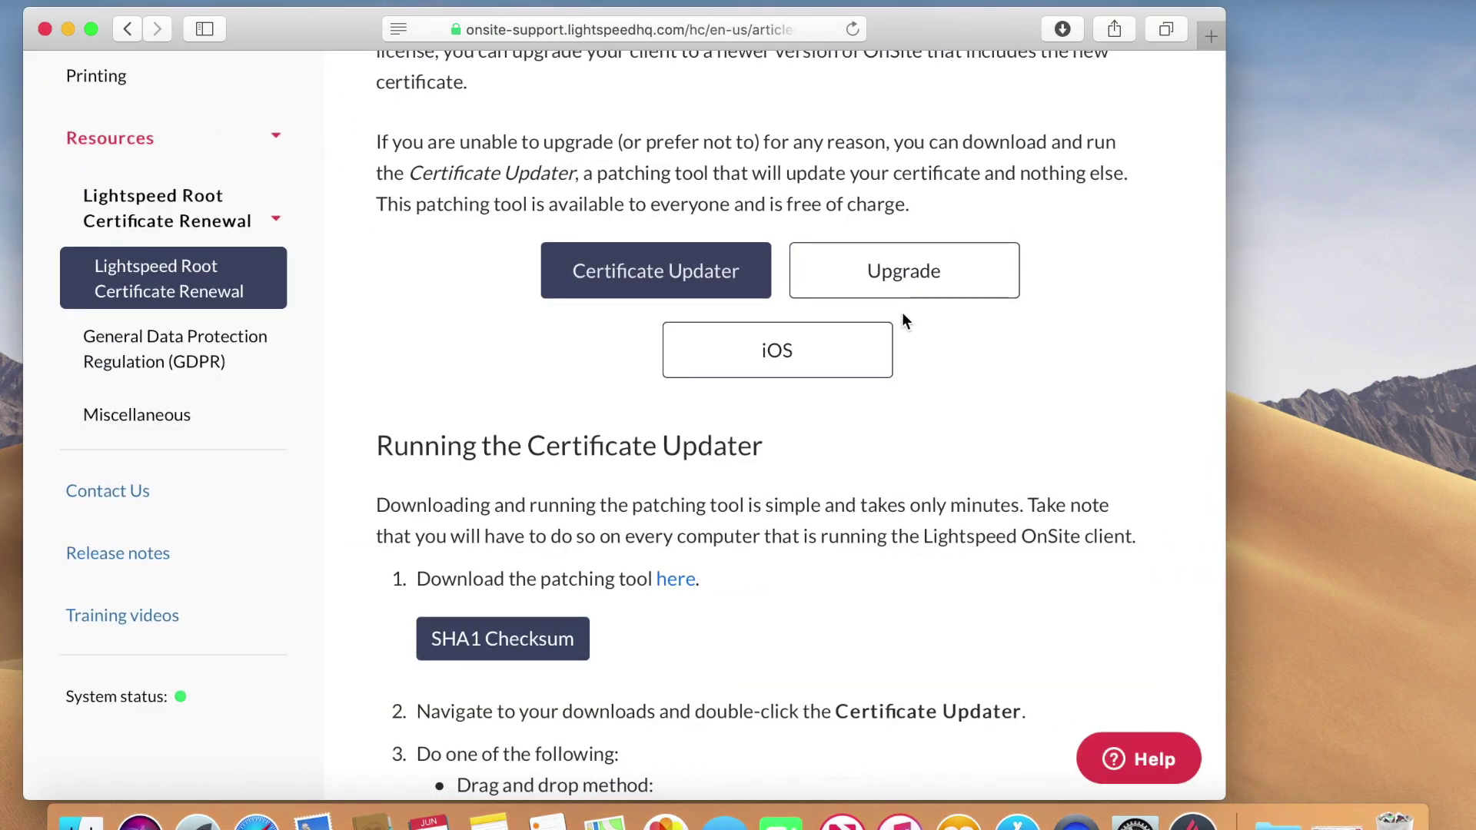
scroll(901, 312, "up", 10)
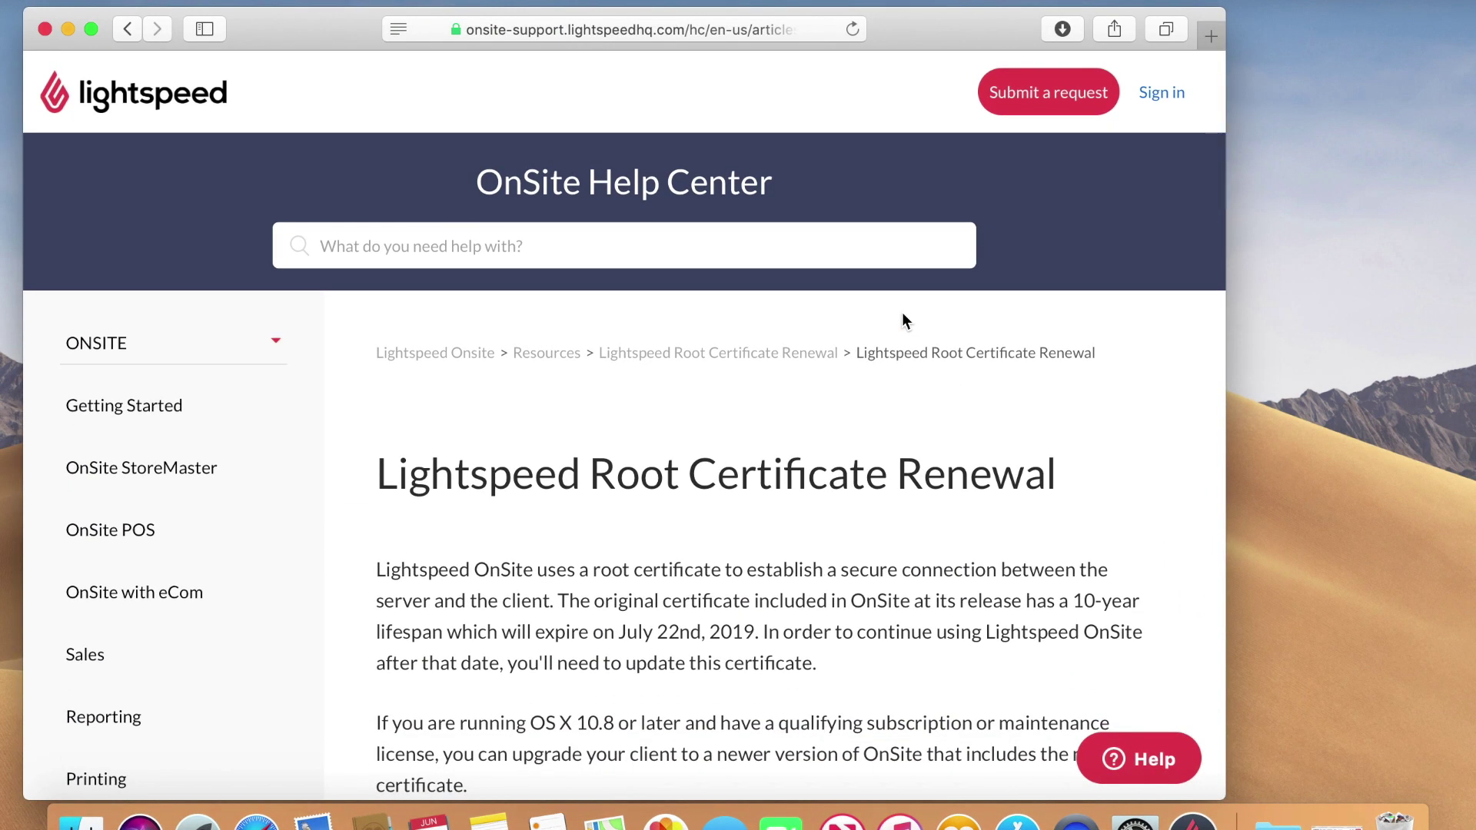